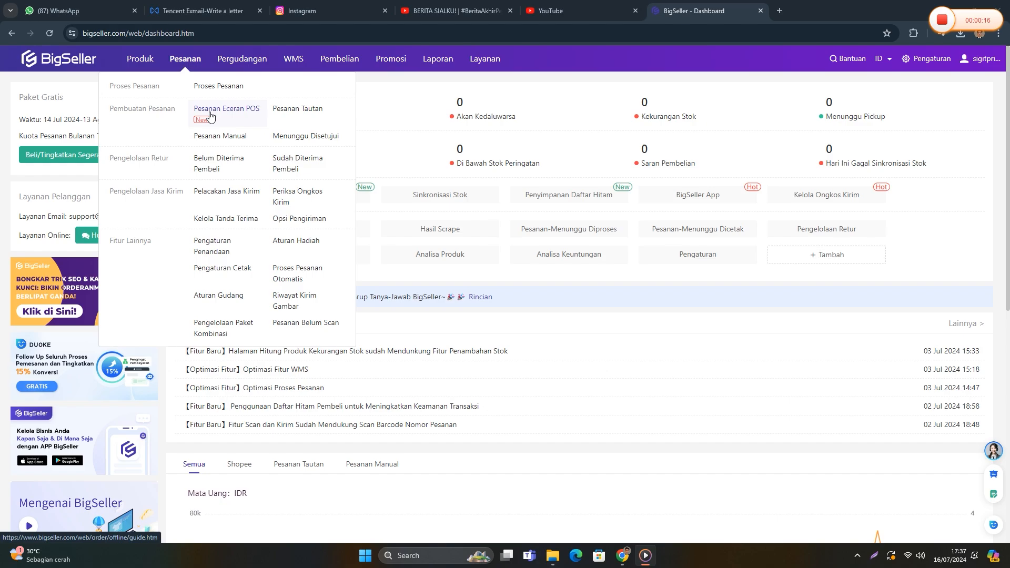
- Open the creation page for a new POS retail order (Buat Pesanan Eceran POS)
left_click(210, 115)
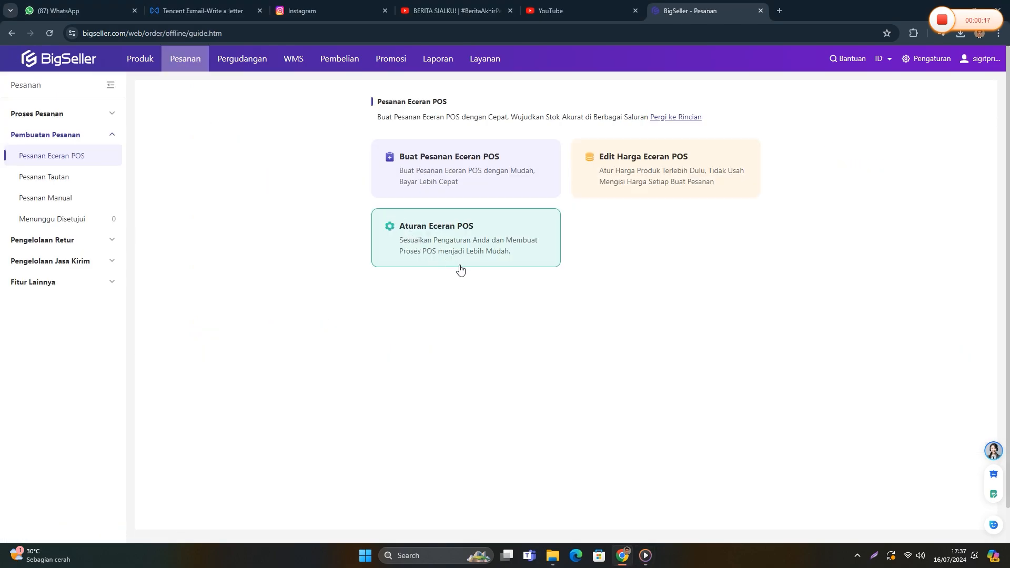
left_click(469, 161)
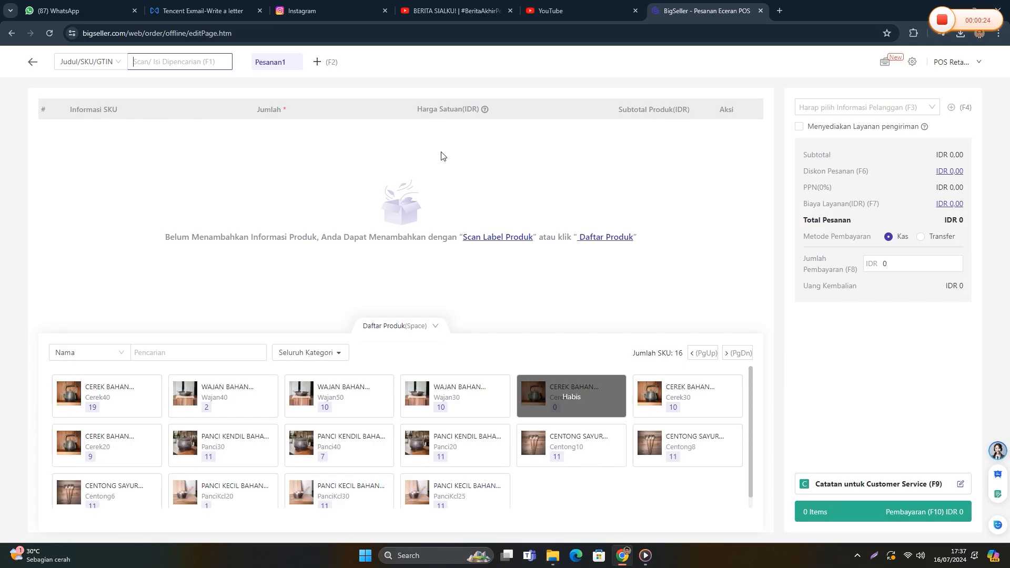
- Examine the full list of quick-key functions available for the POS retail order page
left_click(885, 65)
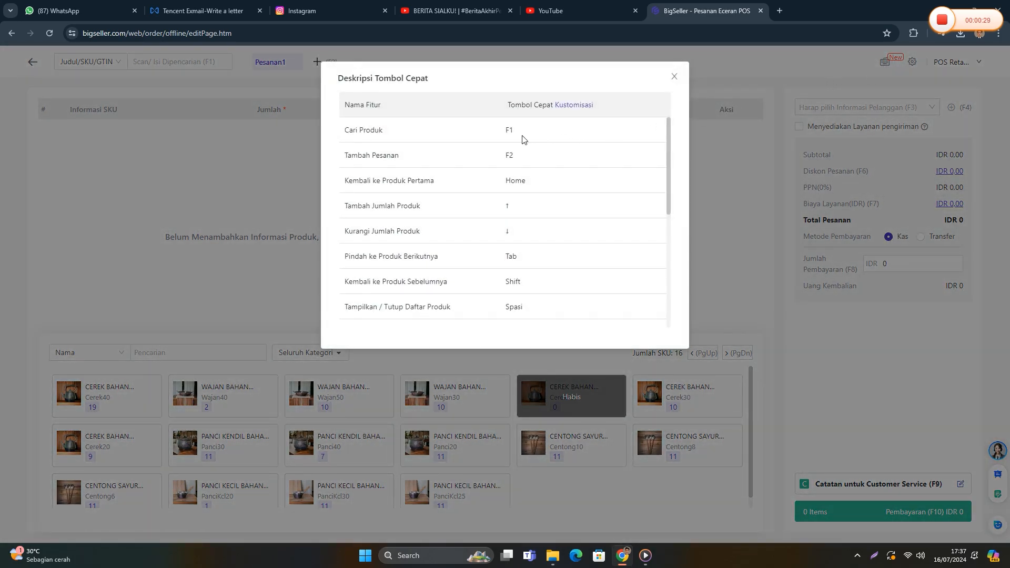
scroll(527, 165, "down", 1)
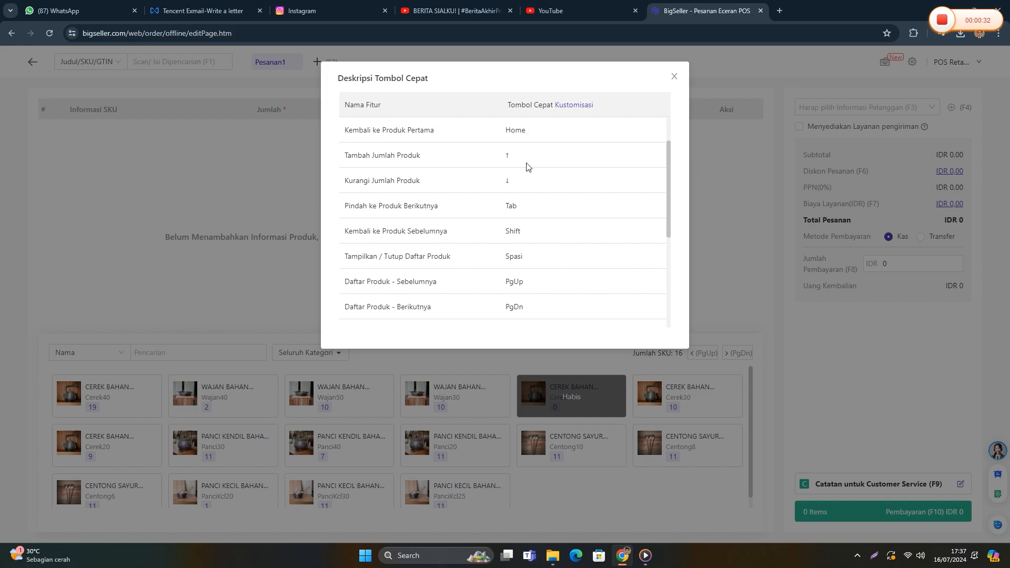
scroll(526, 166, "down", 4)
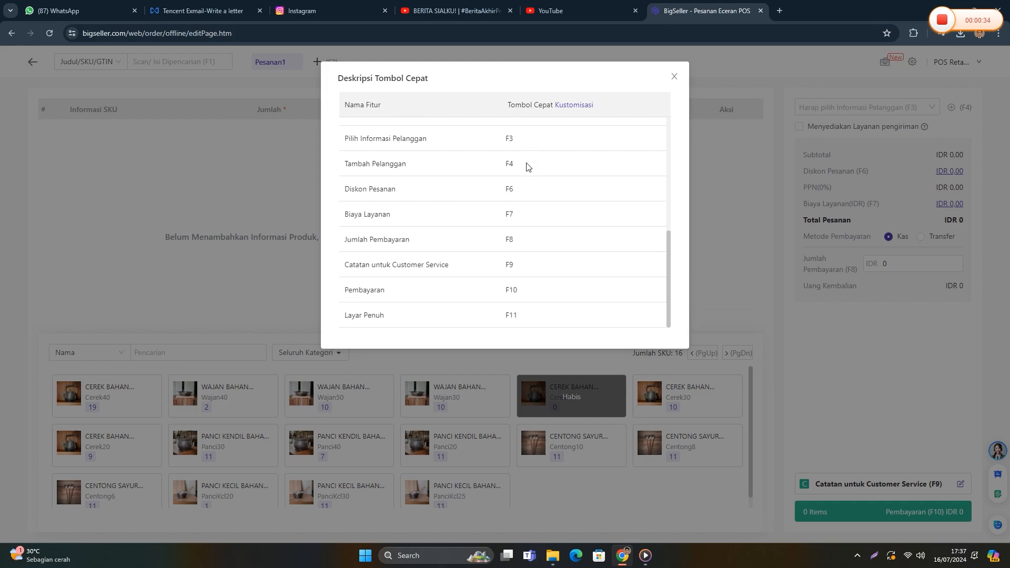
scroll(526, 166, "up", 5)
scroll(526, 167, "down", 2)
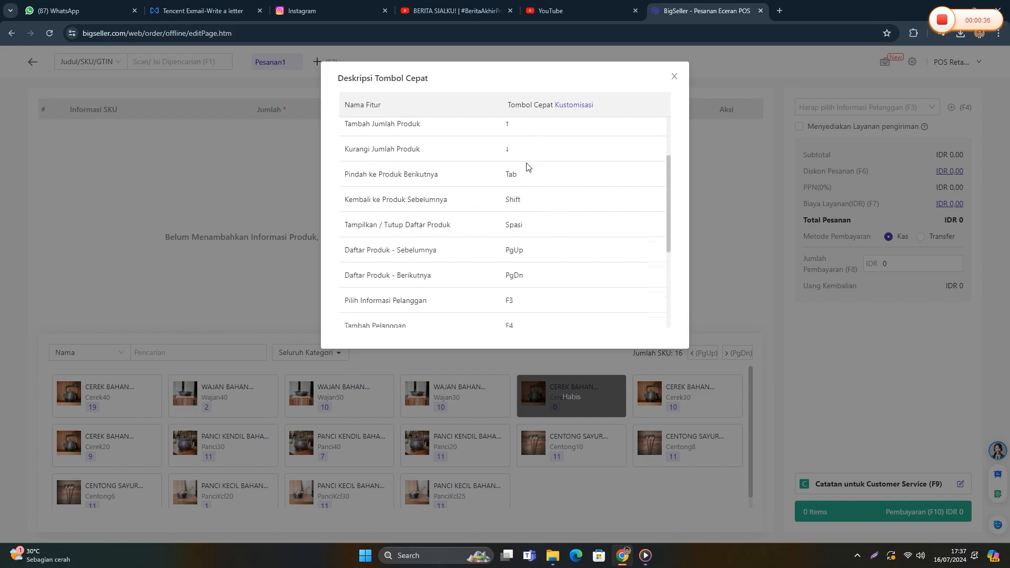
scroll(526, 166, "up", 2)
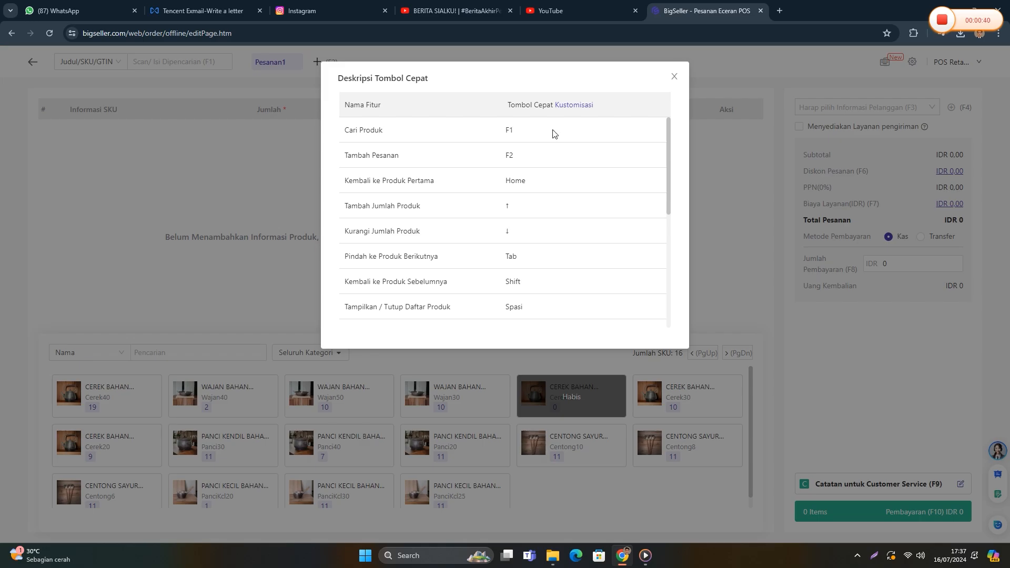
double_click(509, 130)
- Open the quick-key customisation and examine the keys selectable for Cari Produk, then close it without changes
left_click(574, 106)
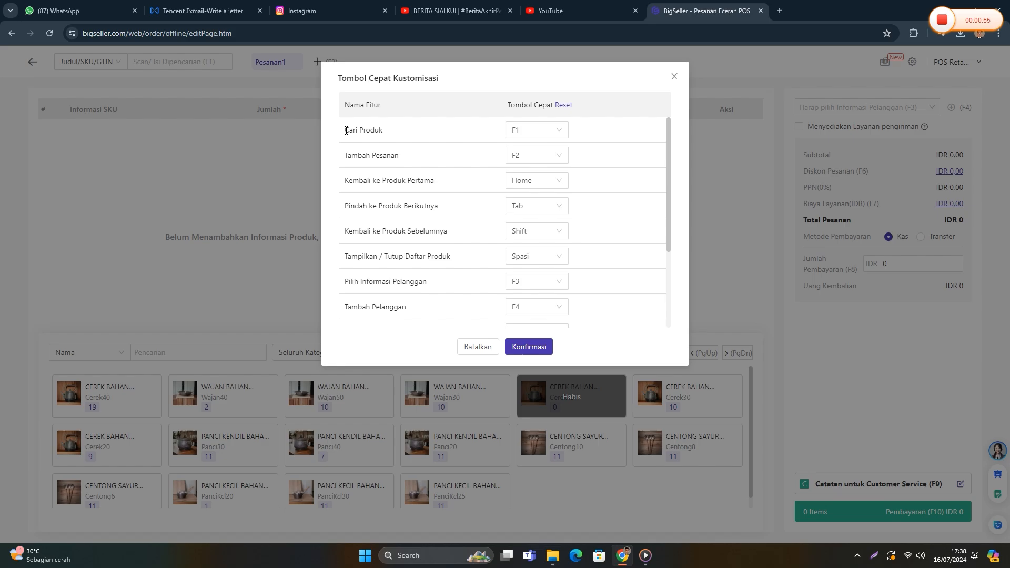
left_click_drag(343, 131, 392, 136)
left_click(372, 128)
left_click(541, 129)
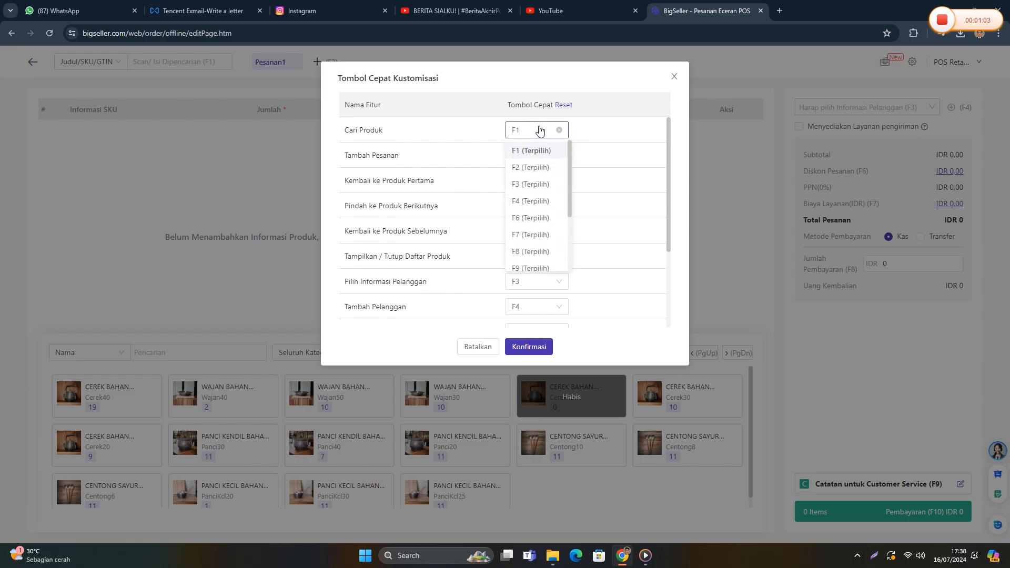
scroll(538, 239, "down", 4)
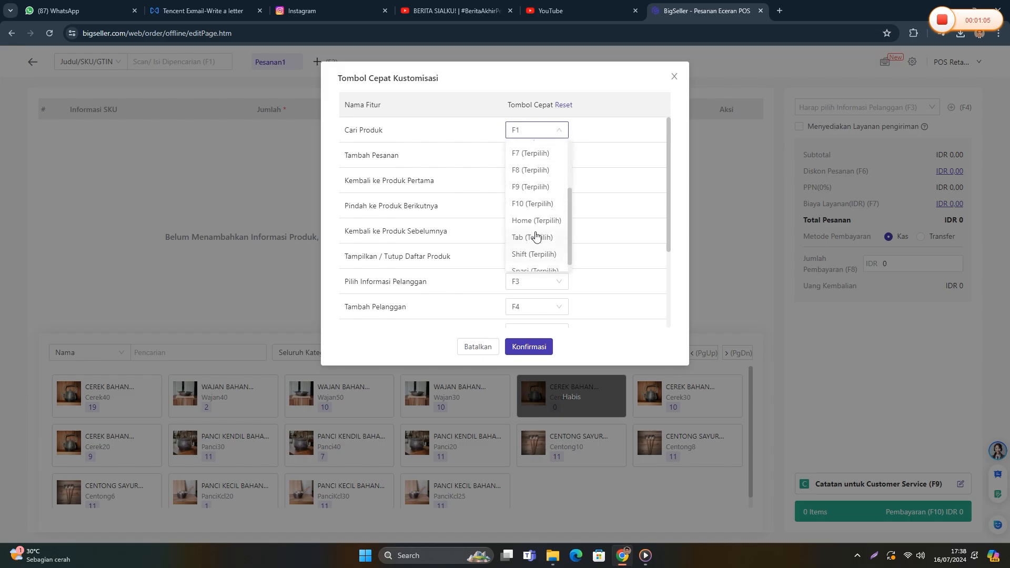
scroll(537, 231, "up", 4)
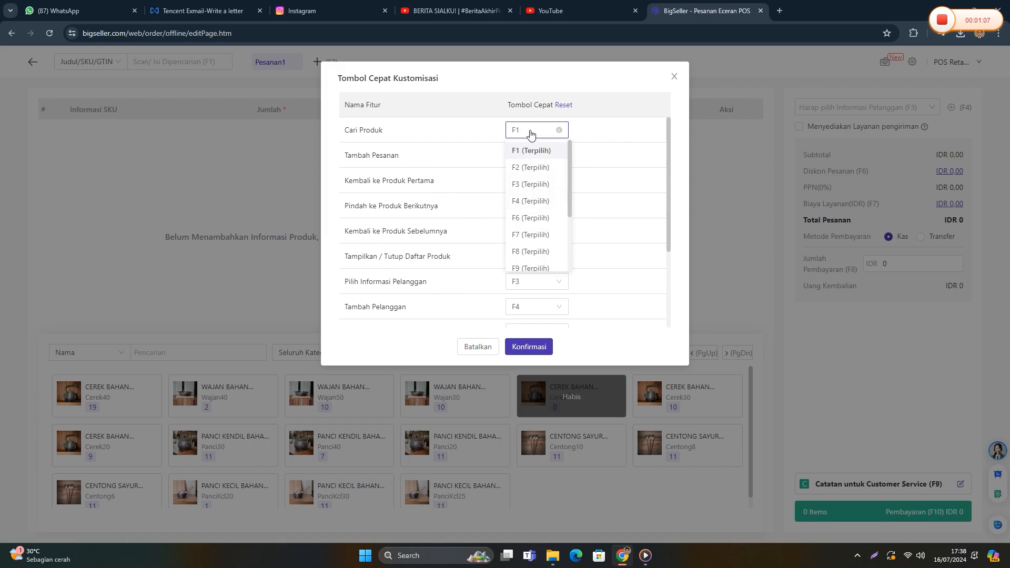
left_click(485, 107)
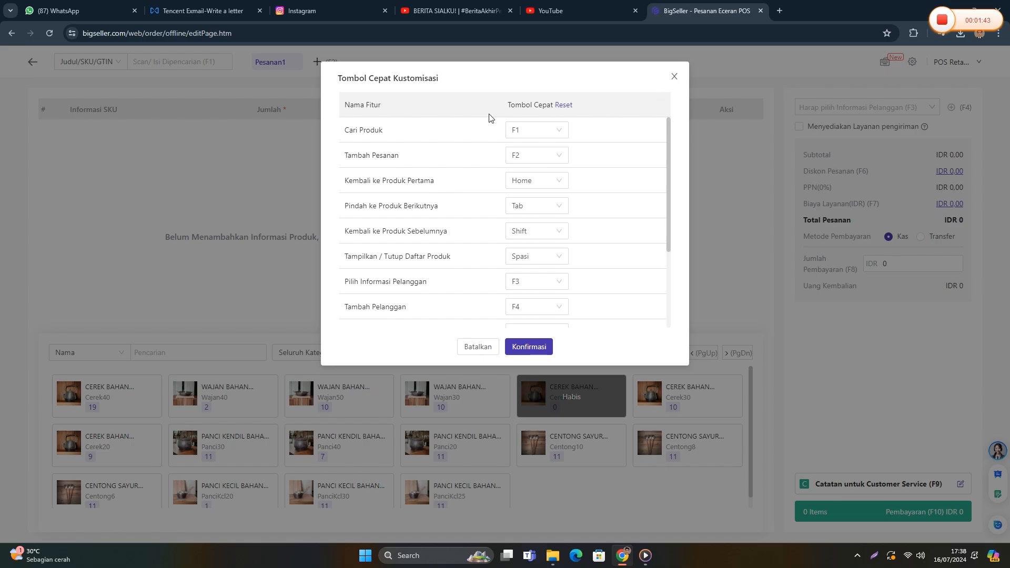
left_click_drag(349, 129, 383, 131)
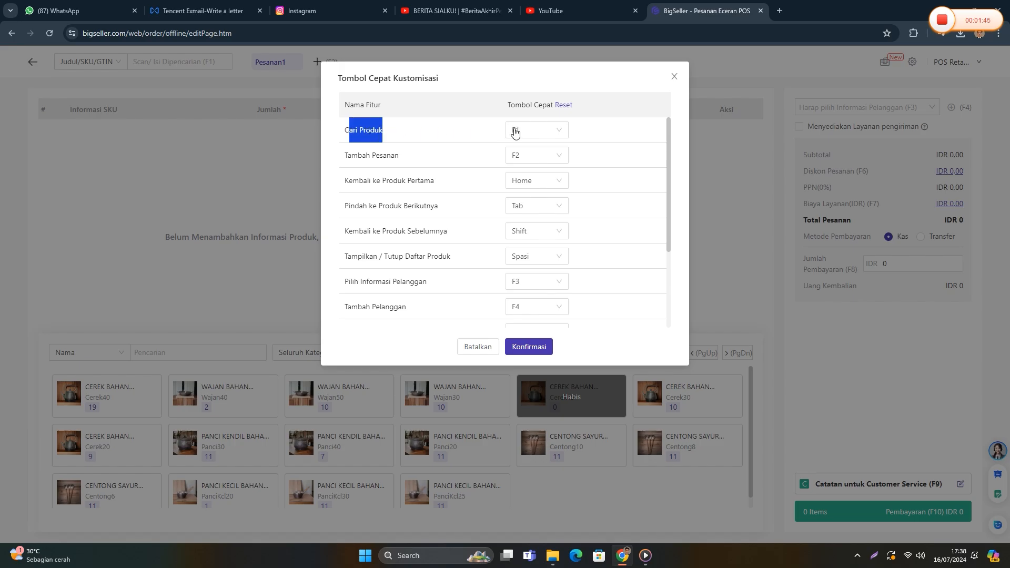
left_click(674, 78)
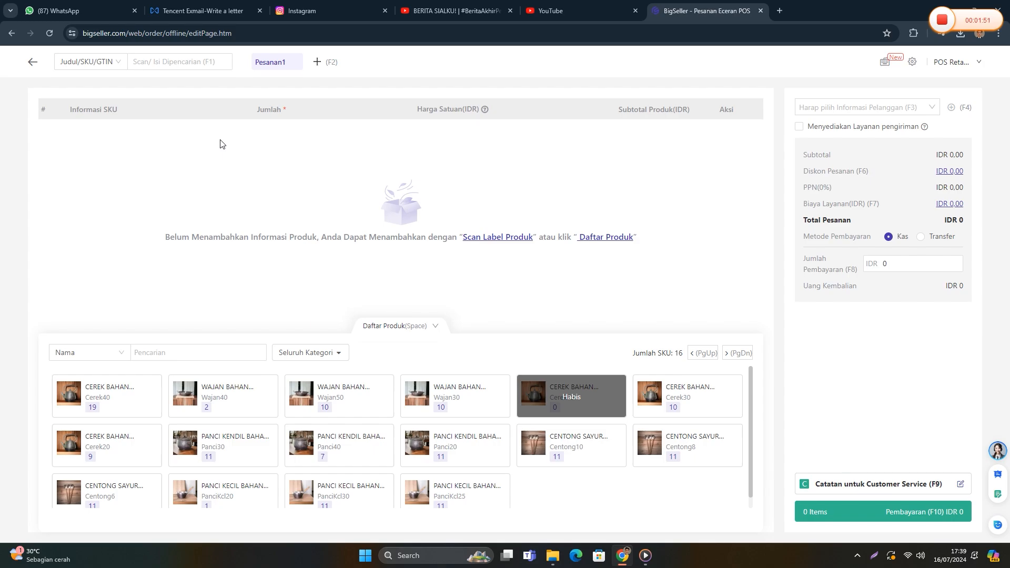
- Search the products for "cerek" in the order's product search, then clear the search text
key("F1")
key("F1")
type("cerek")
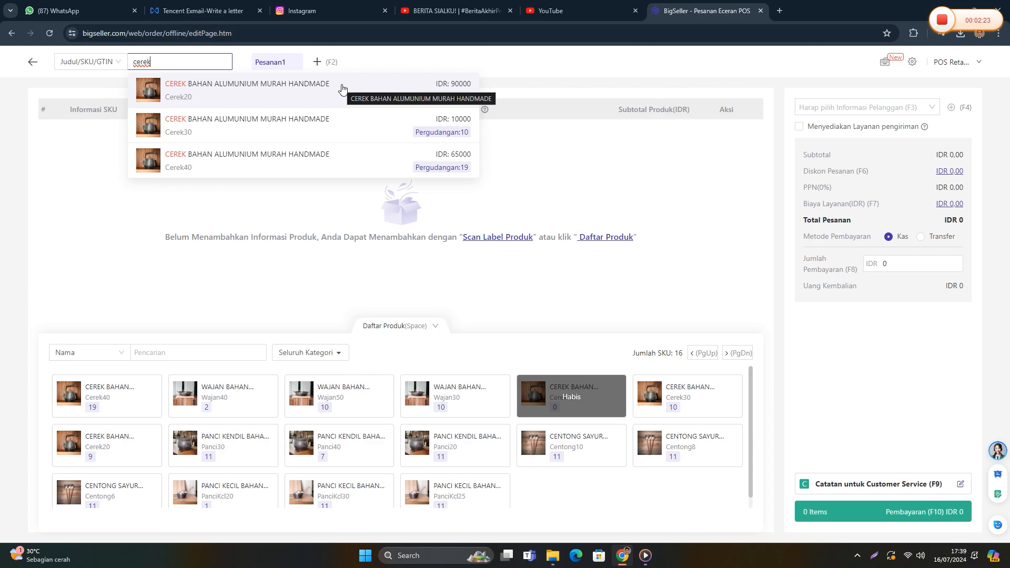
left_click(446, 58)
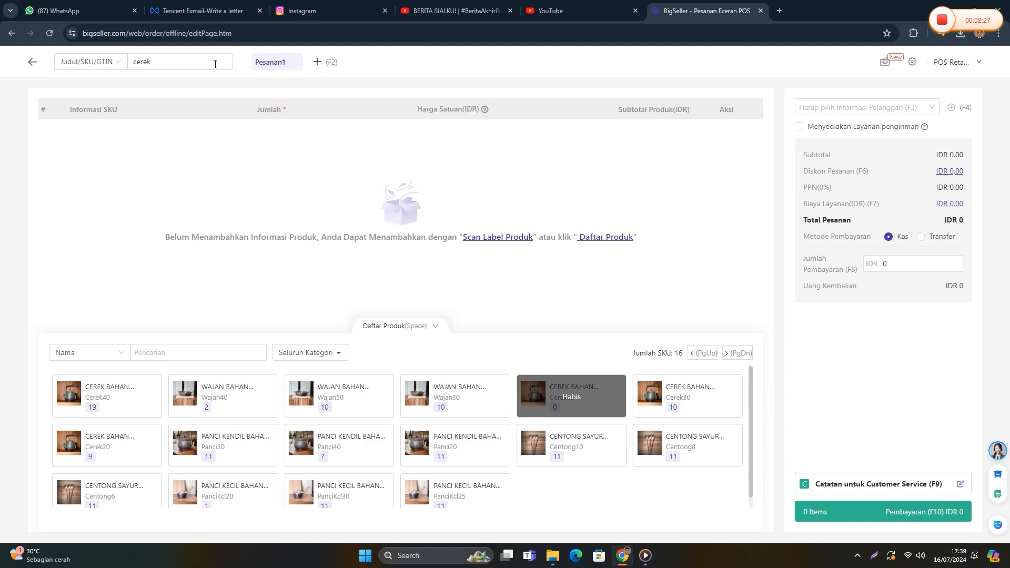
left_click_drag(214, 64, 131, 63)
key("BackSpace")
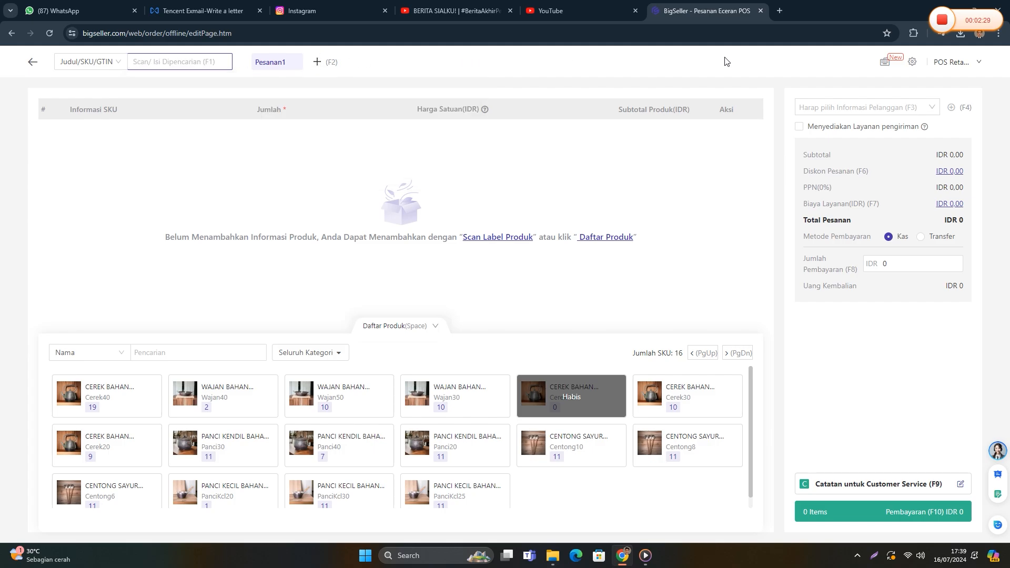
- Recheck the quick-key list, then add Cerek40, Wajan40, Wajan50, Panci30 and Cerek20 to Pesanan1
left_click(886, 63)
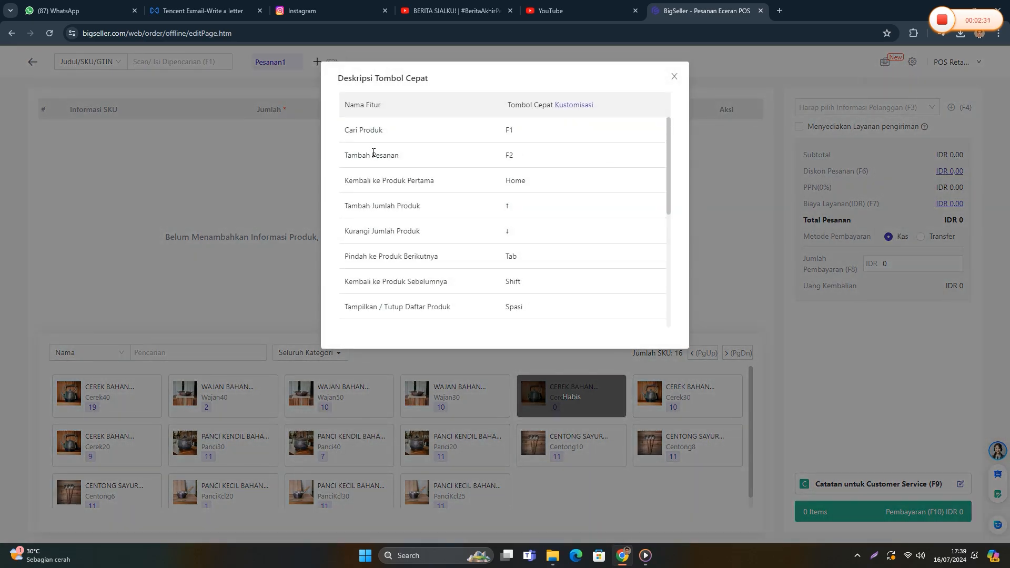
left_click(675, 78)
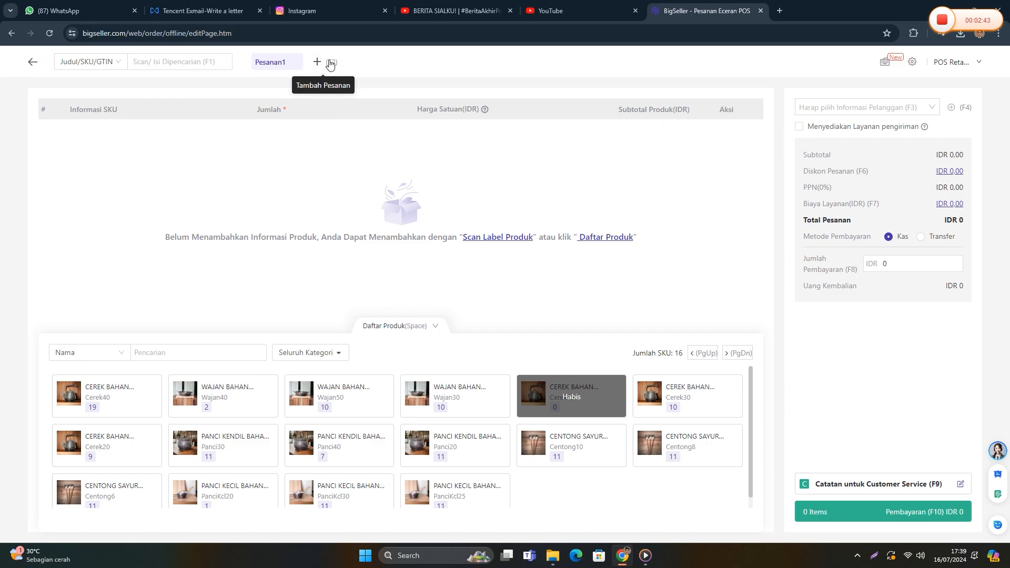
left_click(110, 402)
left_click(226, 411)
left_click(309, 415)
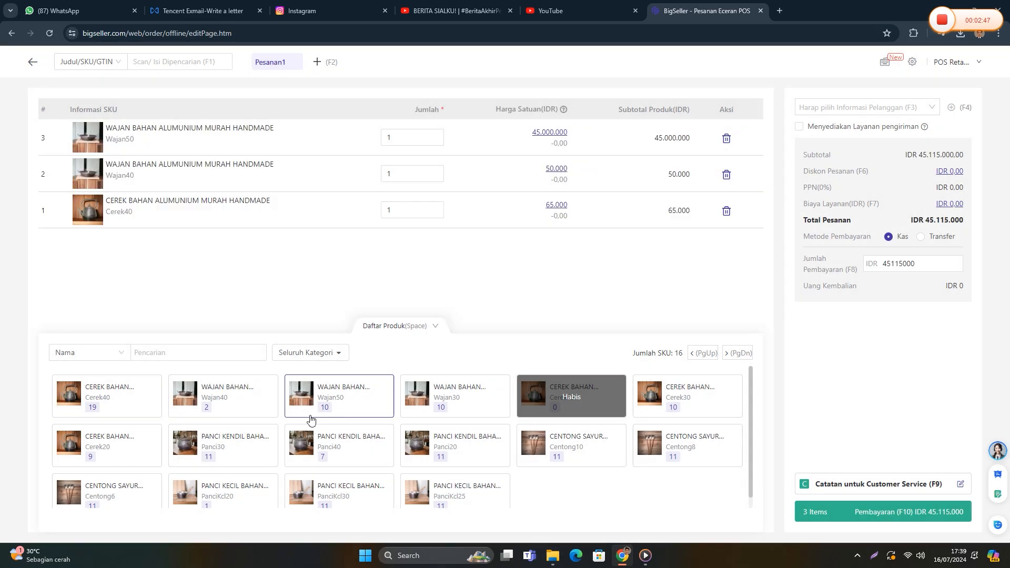
left_click(235, 447)
left_click(152, 451)
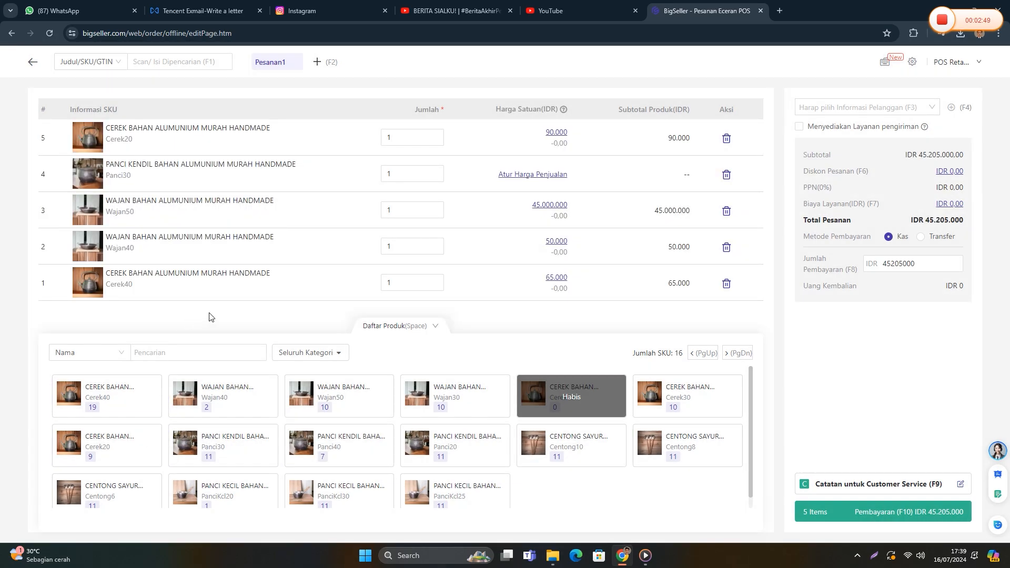
- Create a second order alongside Pesanan1 and add Cerek40, Wajan40, Panci30, Cerek20 and Wajan50 to it
left_click(373, 61)
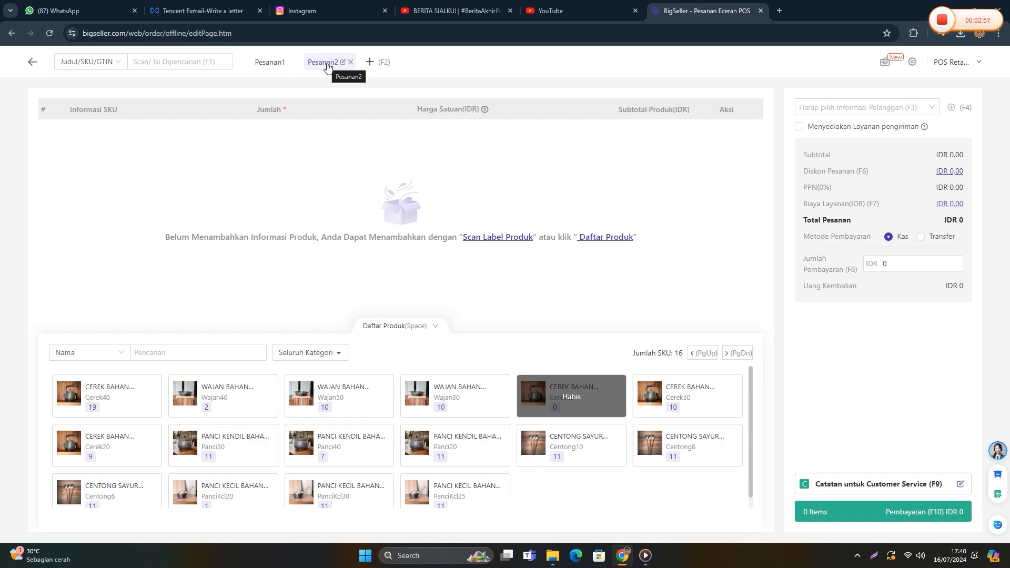
left_click(113, 408)
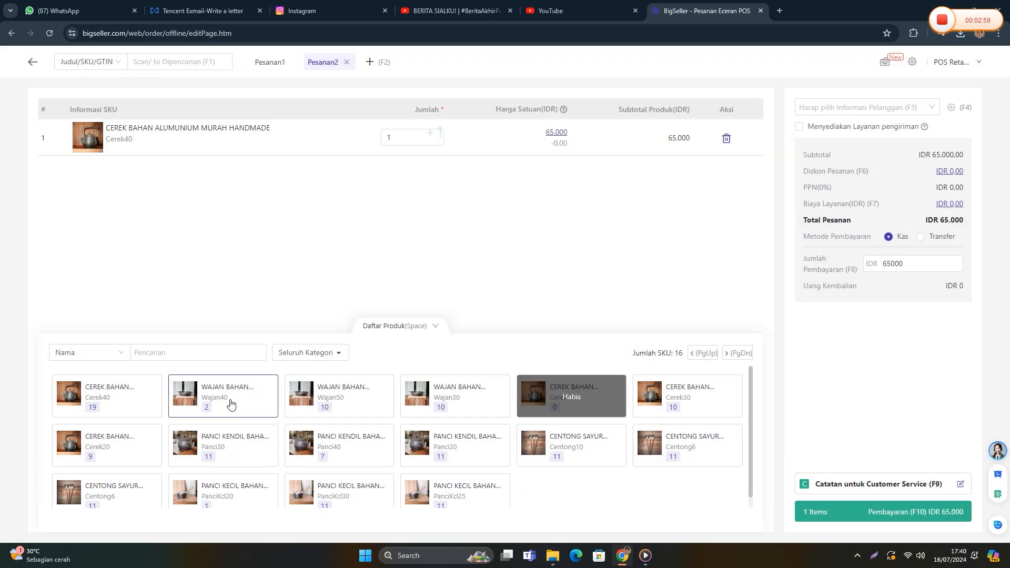
left_click(231, 403)
left_click(222, 446)
left_click(108, 453)
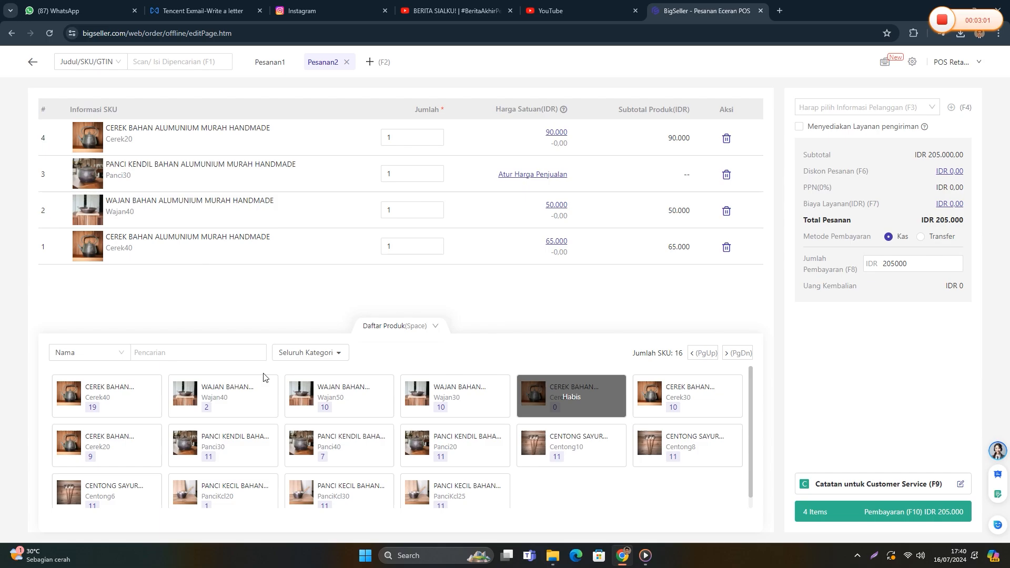
left_click(305, 403)
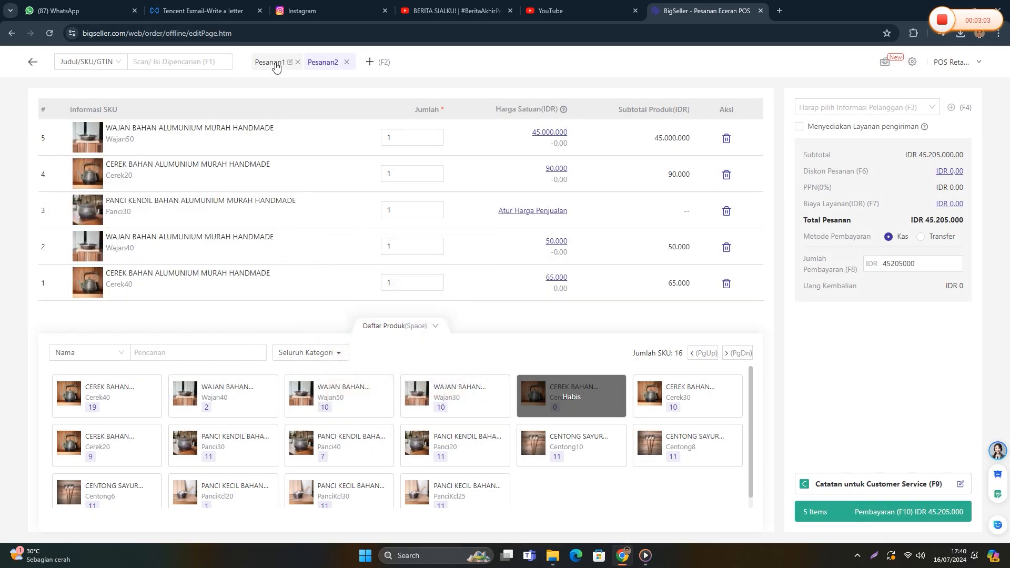
- Return to Pesanan1 and delete the Pesanan2 order
left_click(270, 64)
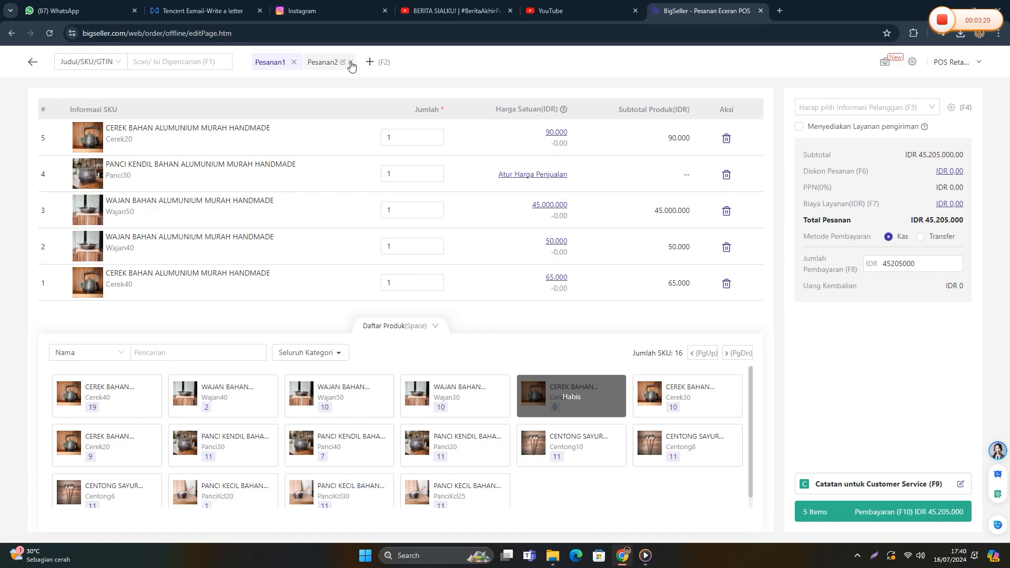
left_click(351, 62)
left_click(530, 161)
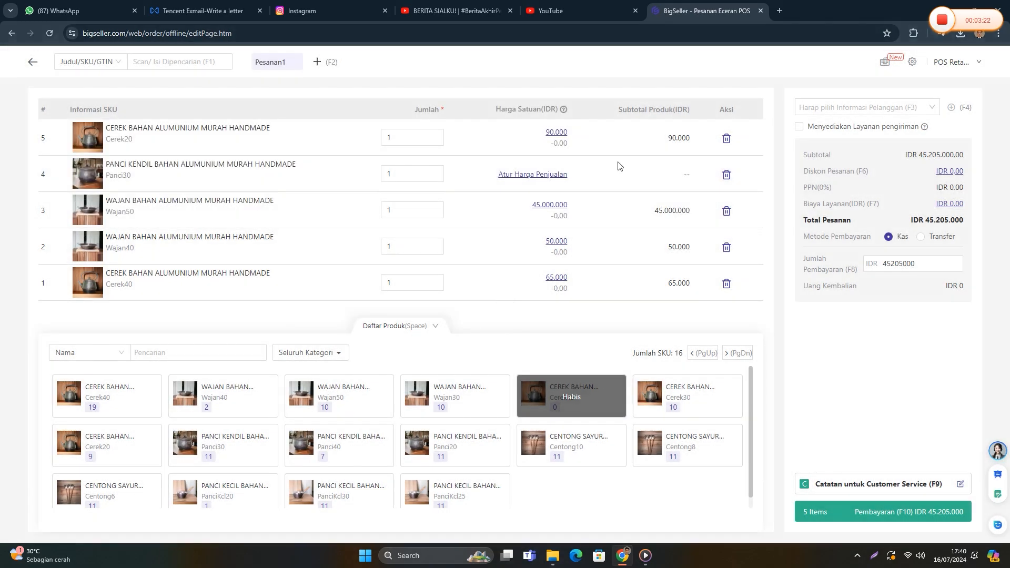
- Remove all five products from Pesanan1
left_click(726, 139)
left_click(726, 139)
triple_click(726, 139)
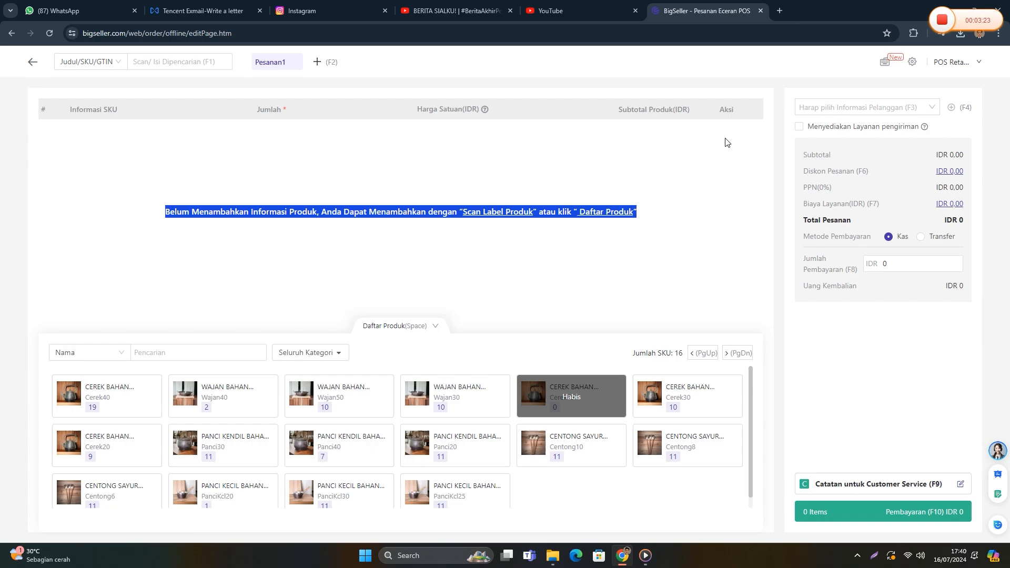
- Examine the quick keys for going to the first, next and previous product in an order
left_click(885, 62)
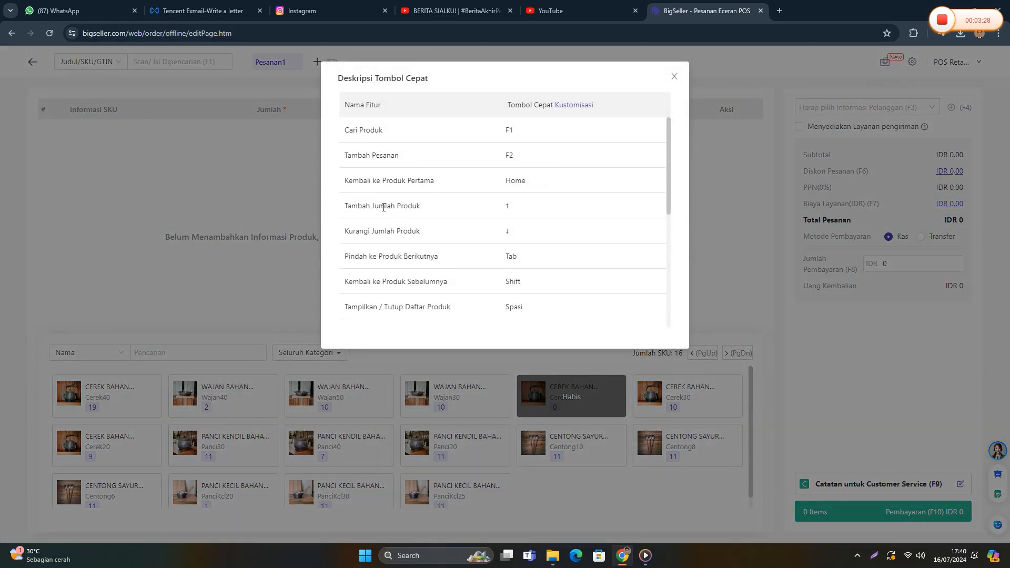
left_click_drag(377, 284, 443, 284)
left_click(443, 284)
left_click_drag(511, 182, 527, 187)
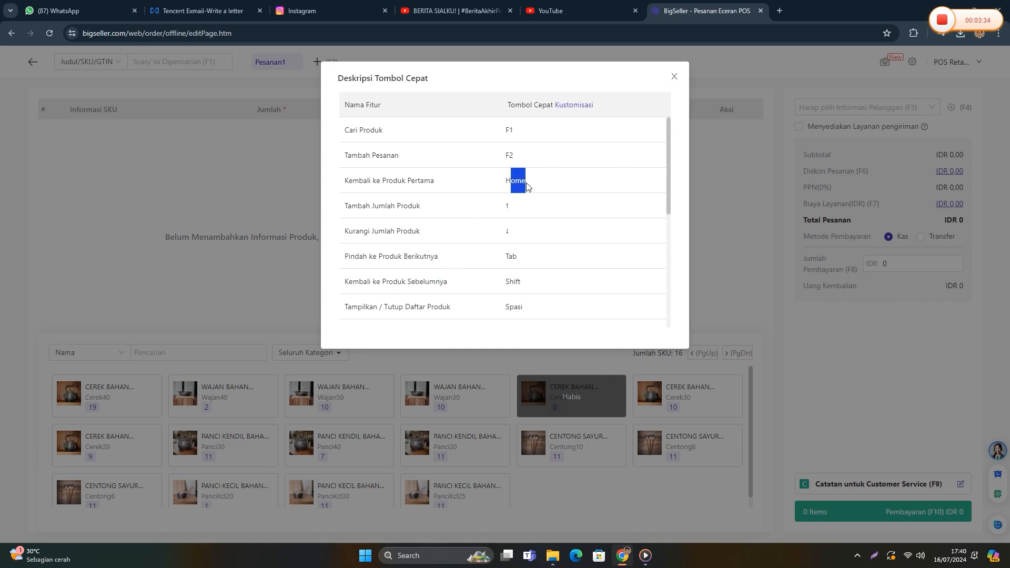
double_click(510, 256)
left_click_drag(518, 282, 506, 282)
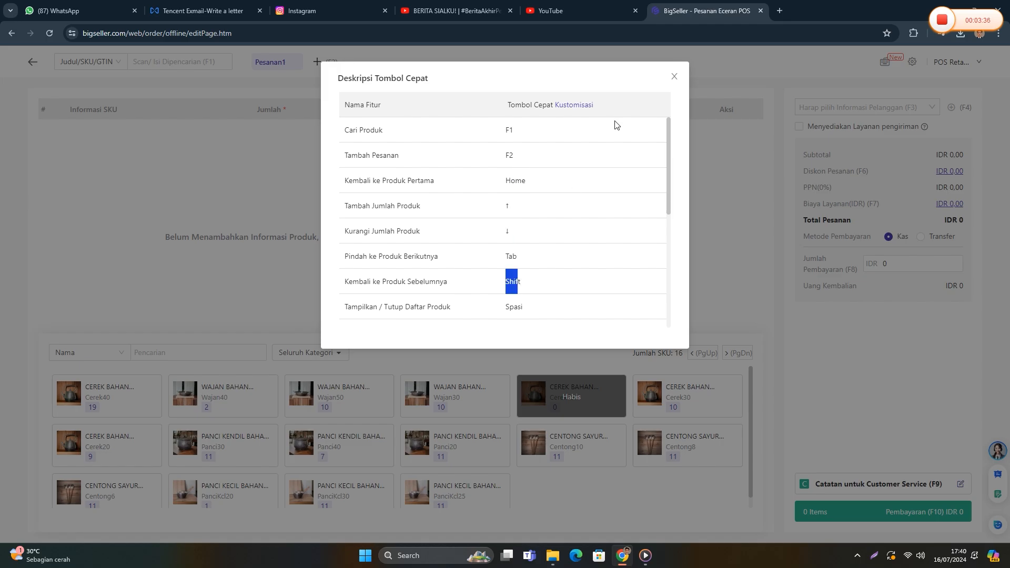
left_click(673, 77)
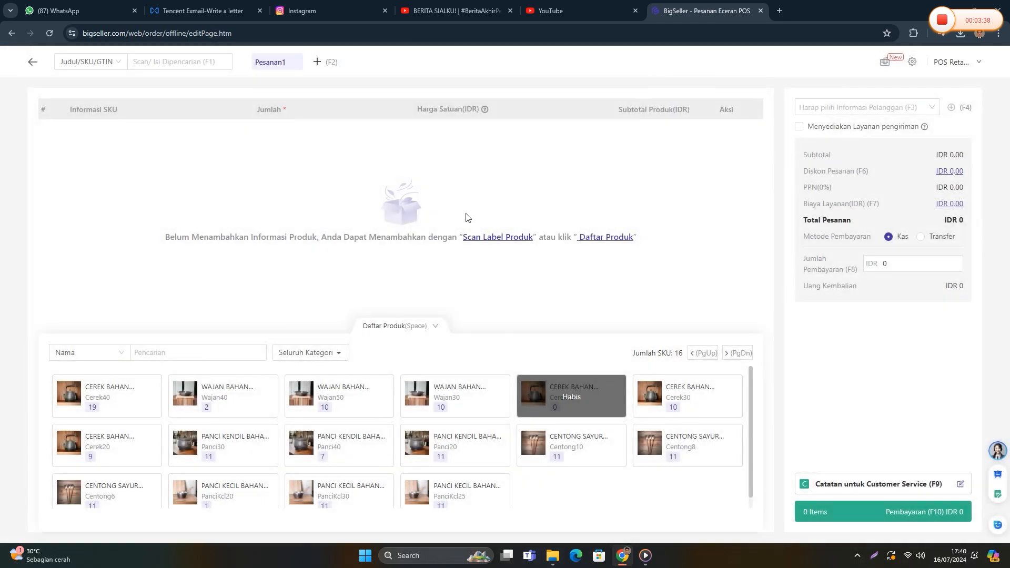
- Add the products Cerek40, Wajan40, Cerek20, Panci30 and Wajan50 to Pesanan1
left_click(138, 402)
left_click(203, 402)
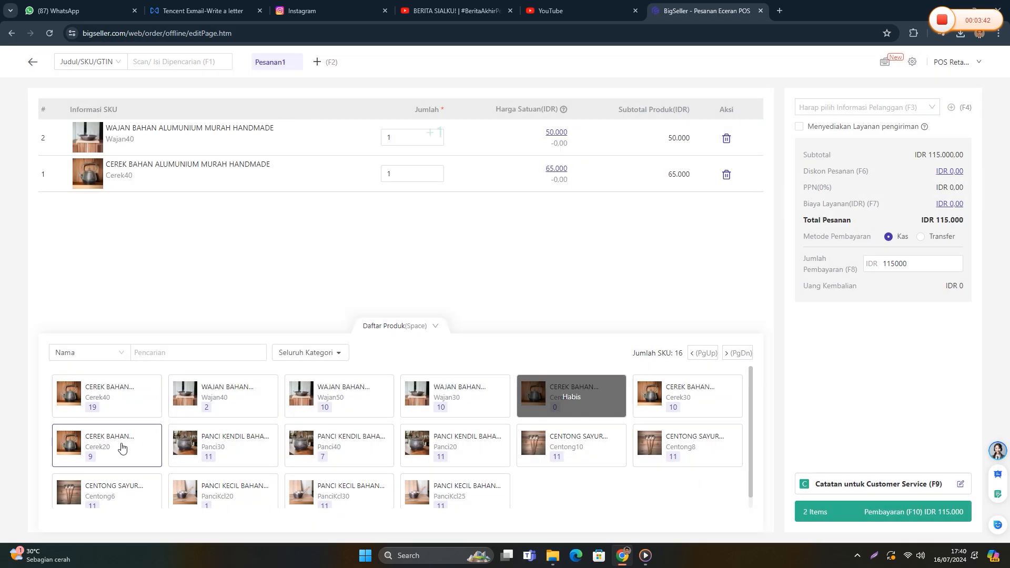
left_click(126, 446)
left_click(216, 447)
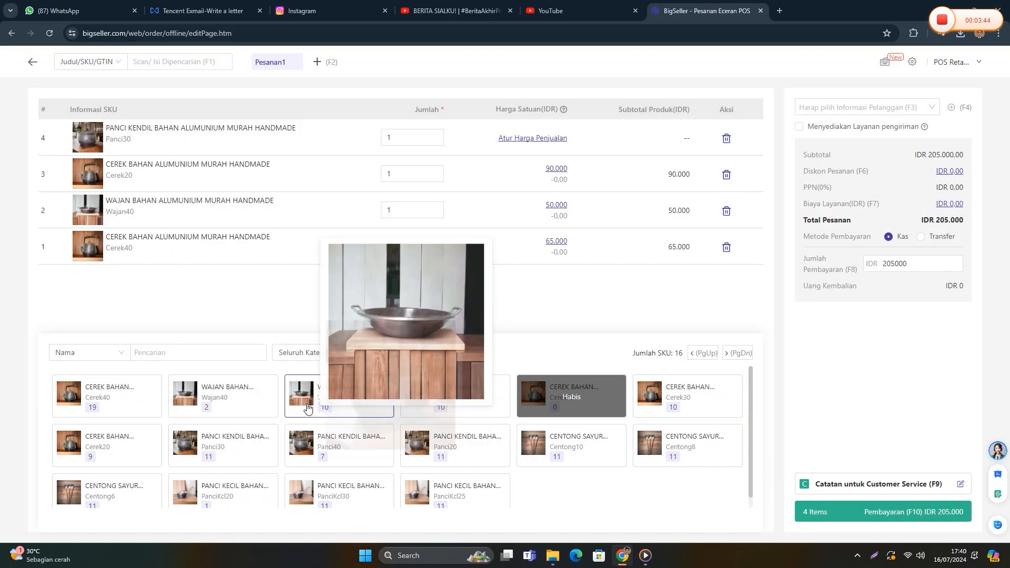
left_click(308, 408)
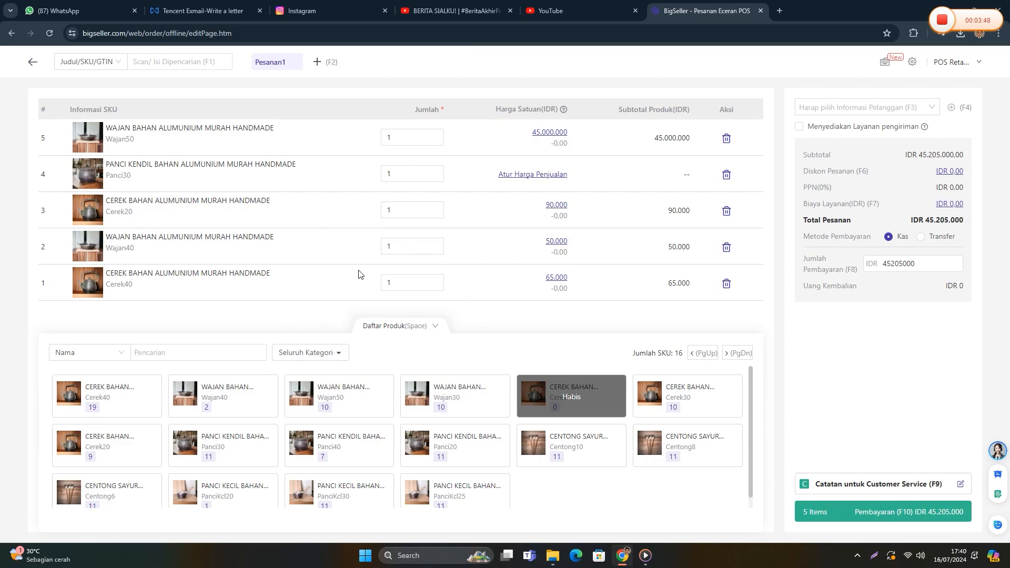
- Set the quantity of the Wajan50 product to 2
left_click(396, 132)
key("BackSpace")
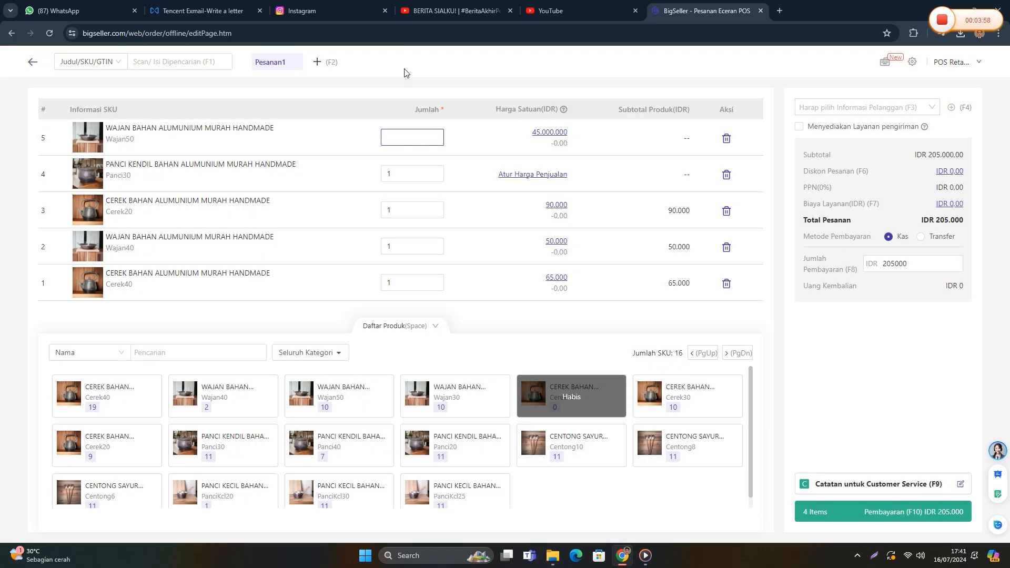
type("2")
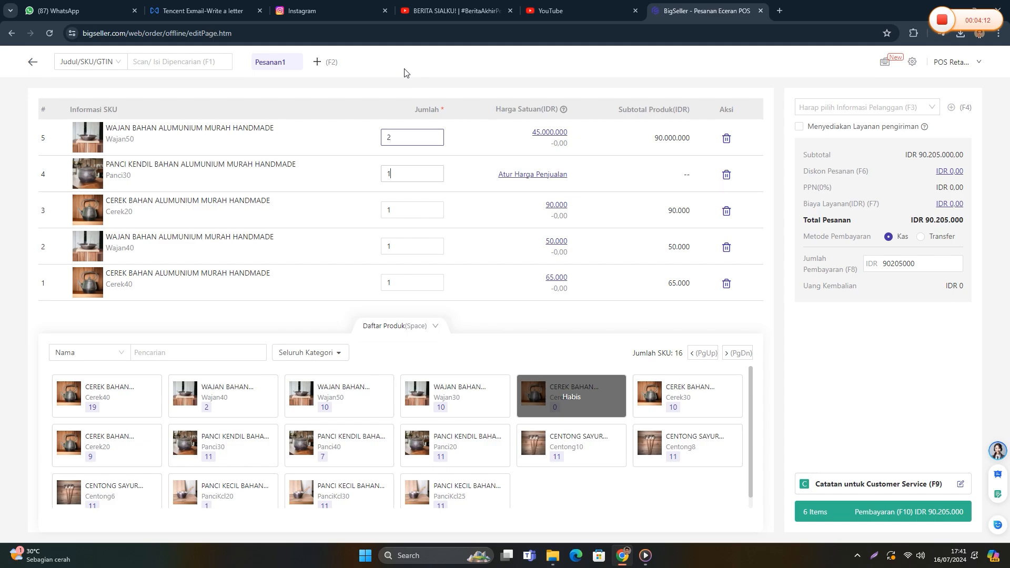
- Move the focus forward and back between the product quantities in Pesanan1
key("Tab")
key("shift+Tab")
key("Tab")
key("Tab")
key("Tab")
key("F5")
- Examine the quick keys for increasing and decreasing the product quantity
left_click(884, 64)
left_click_drag(345, 231, 415, 231)
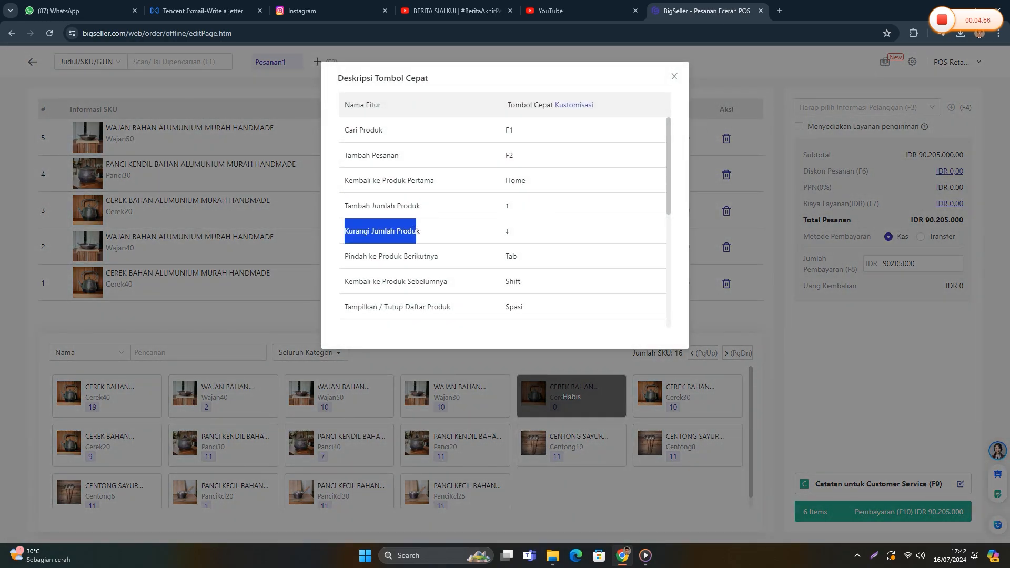
left_click(413, 230)
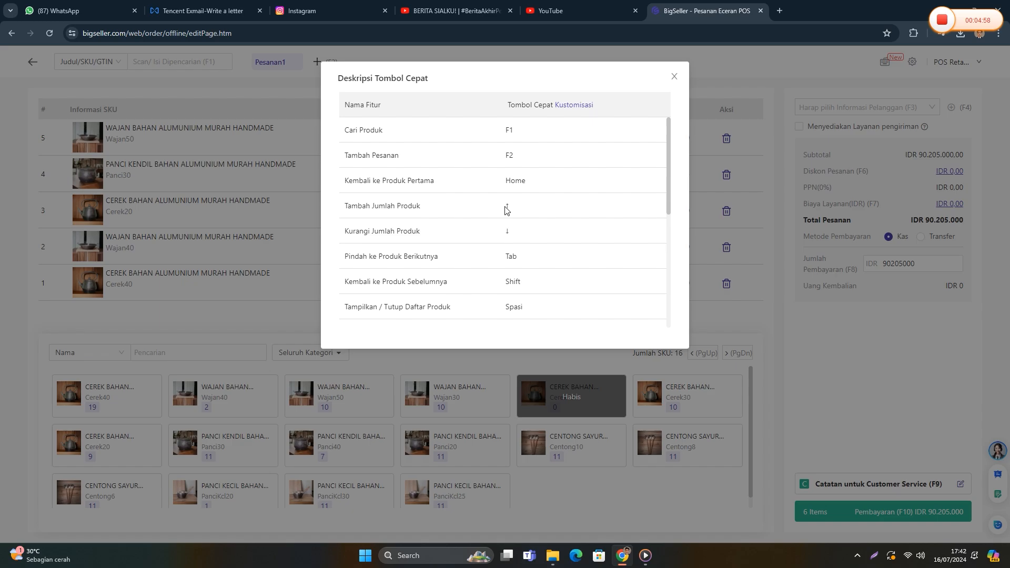
left_click_drag(504, 207, 515, 234)
left_click(521, 217)
left_click(674, 77)
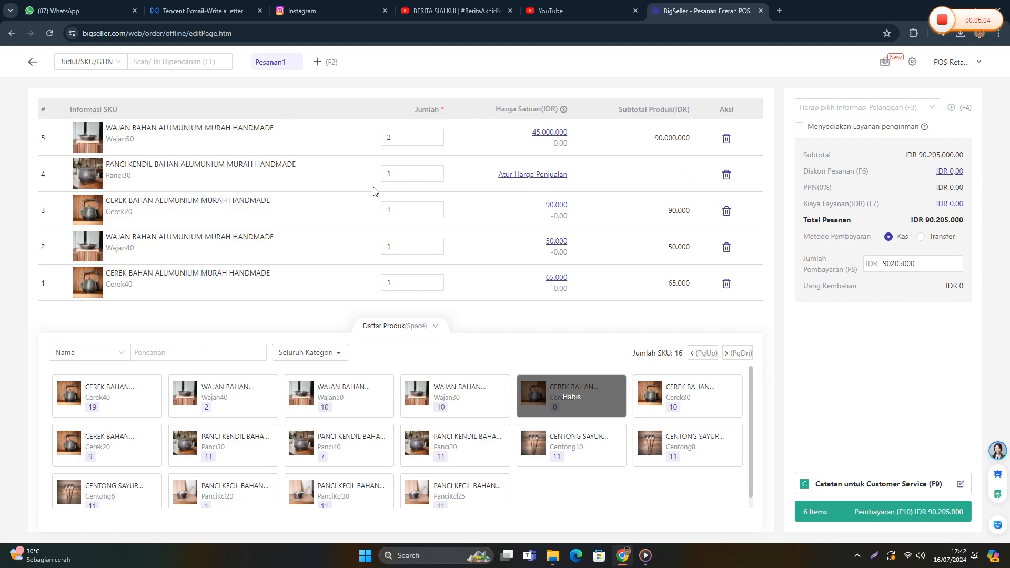
- Change the quantity of the Cerek20 product, ending at 8
left_click(396, 211)
left_click_drag(396, 211, 385, 211)
type("6")
key("BackSpace")
type("5")
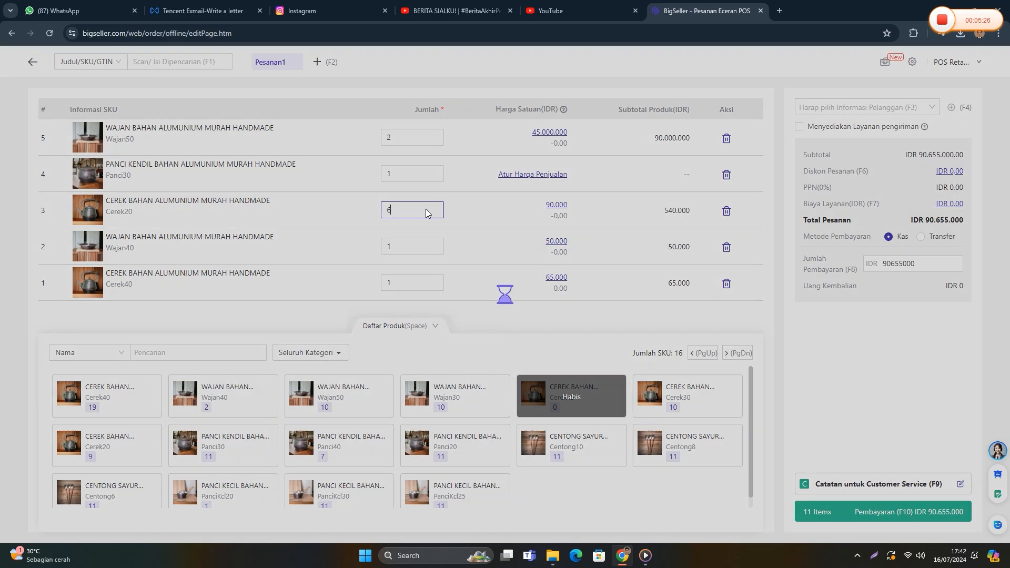
key("BackSpace")
type("6")
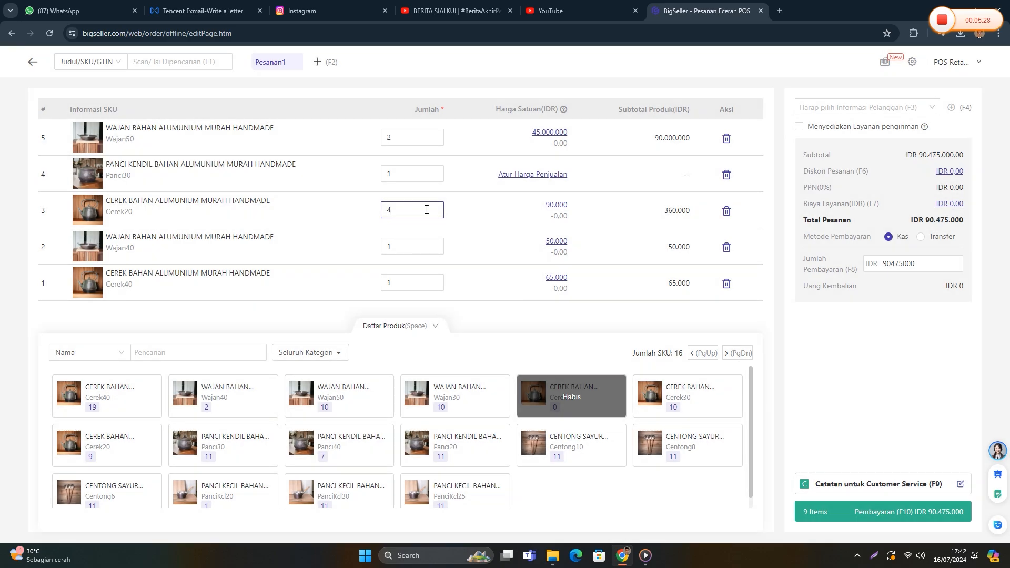
key("BackSpace")
type("8")
- Examine the quick key for showing and closing the product list
left_click(885, 62)
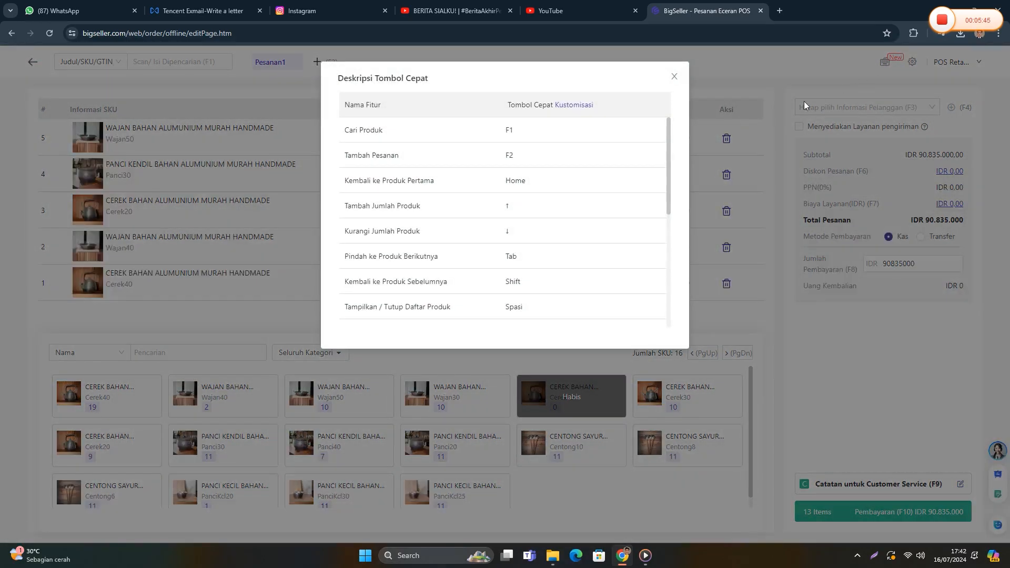
left_click_drag(362, 309, 521, 311)
double_click(509, 309)
left_click(676, 77)
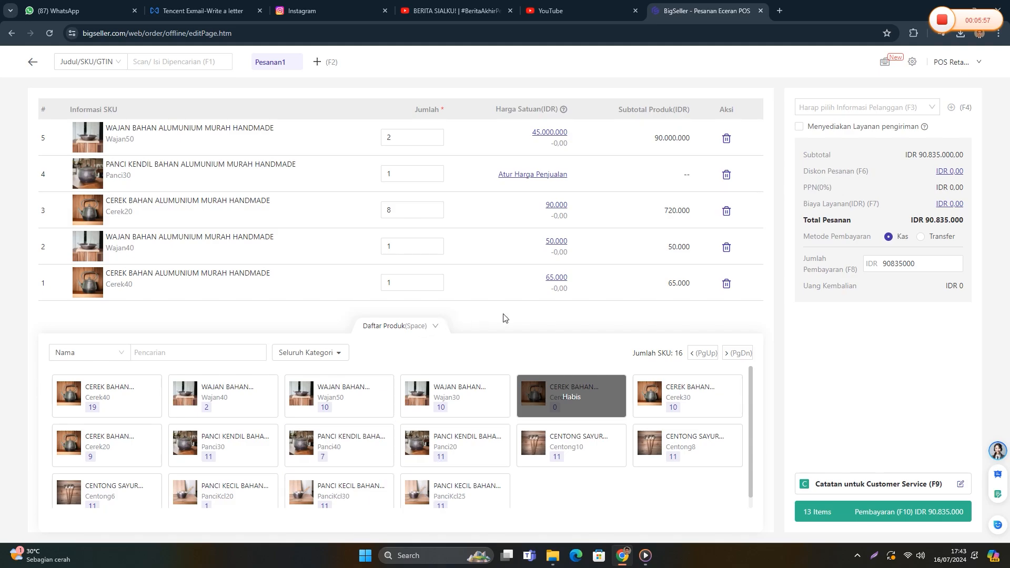
- Hide and show the product list repeatedly, leaving it shown below the order
key("space")
key("space")
key("space")
key("space")
key("space")
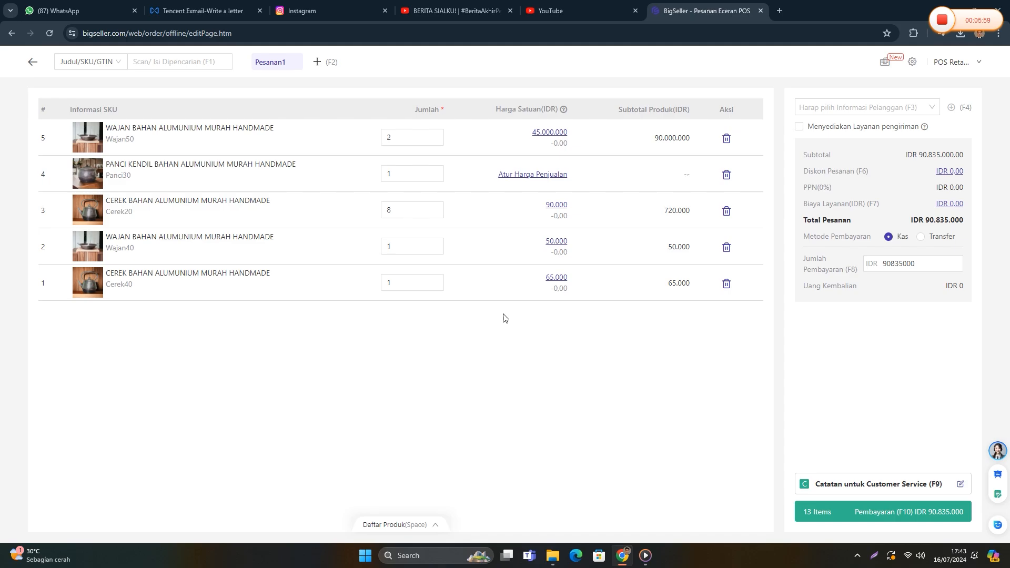
key("space")
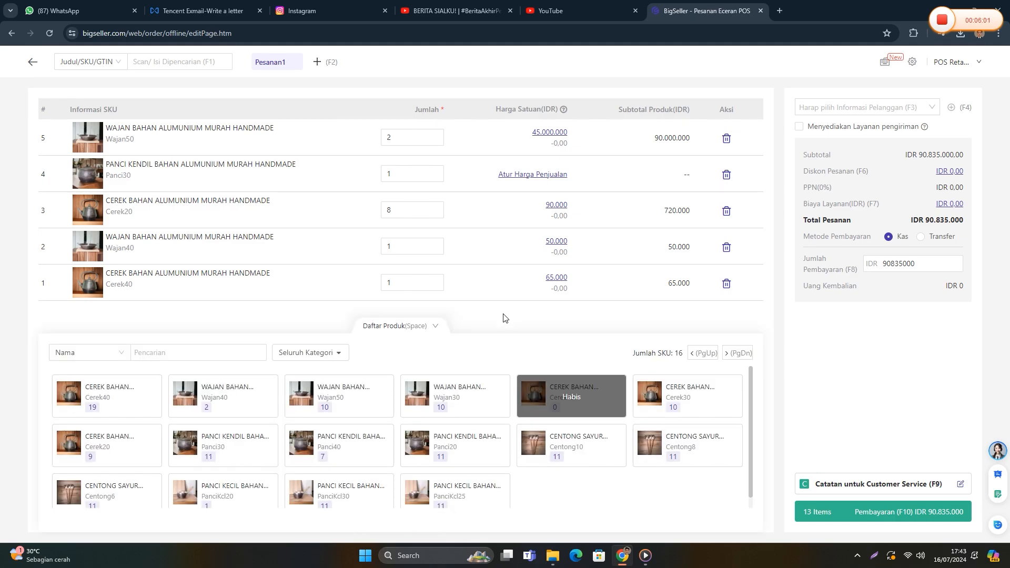
- Examine the quick keys for the previous and next page of the product list
left_click(885, 61)
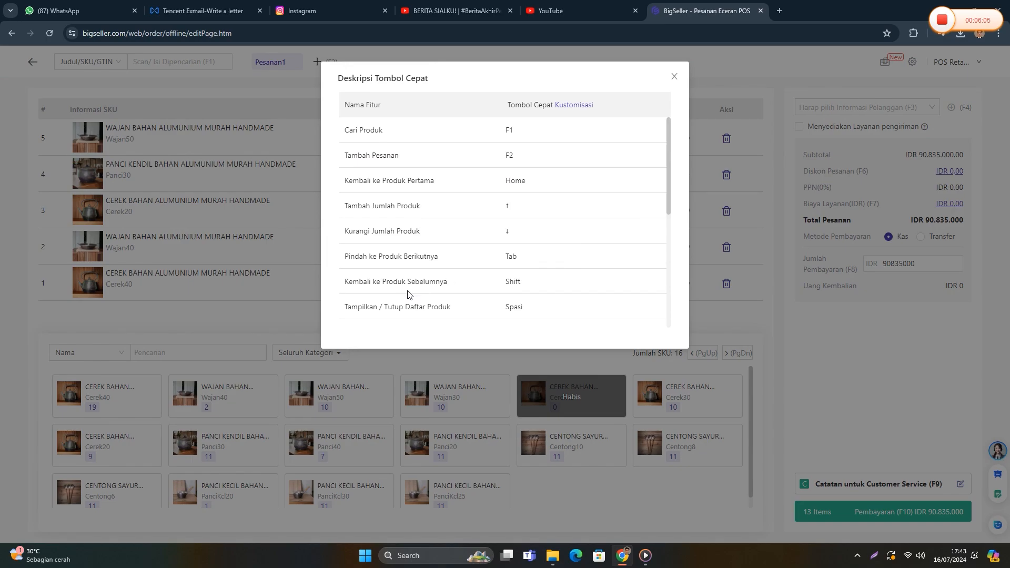
scroll(408, 293, "down", 2)
left_click_drag(373, 230, 420, 227)
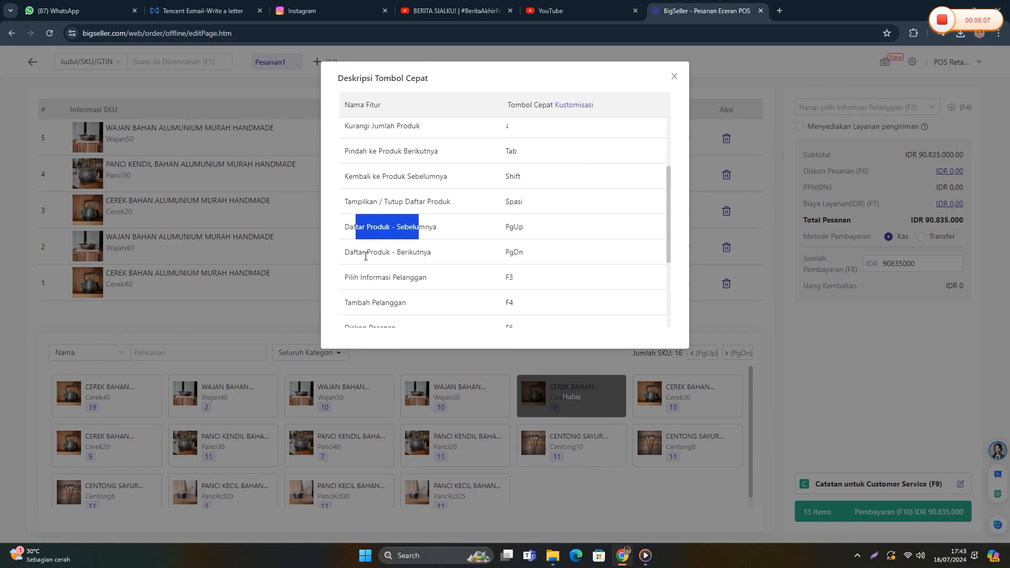
left_click_drag(362, 258, 418, 252)
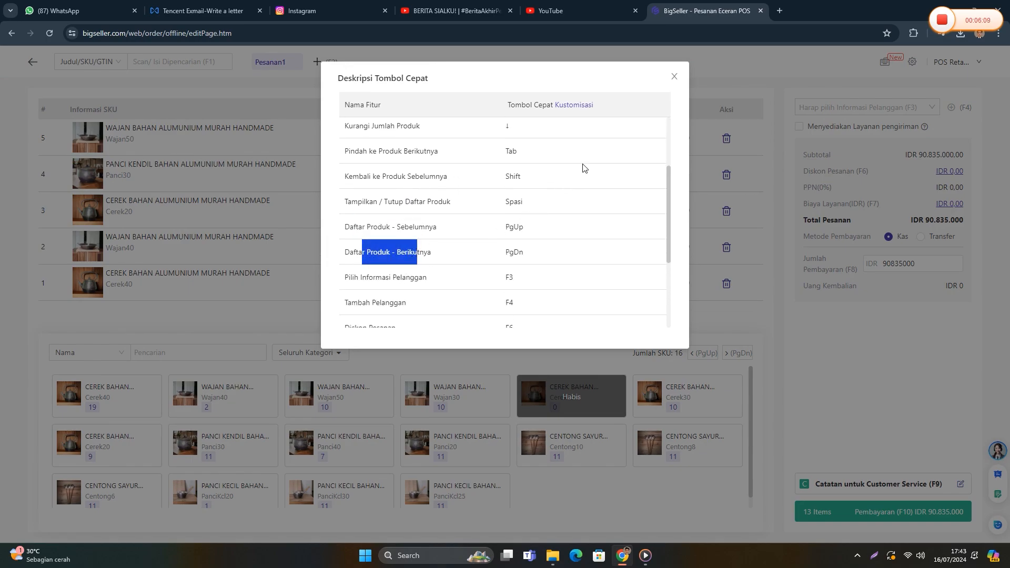
left_click(675, 79)
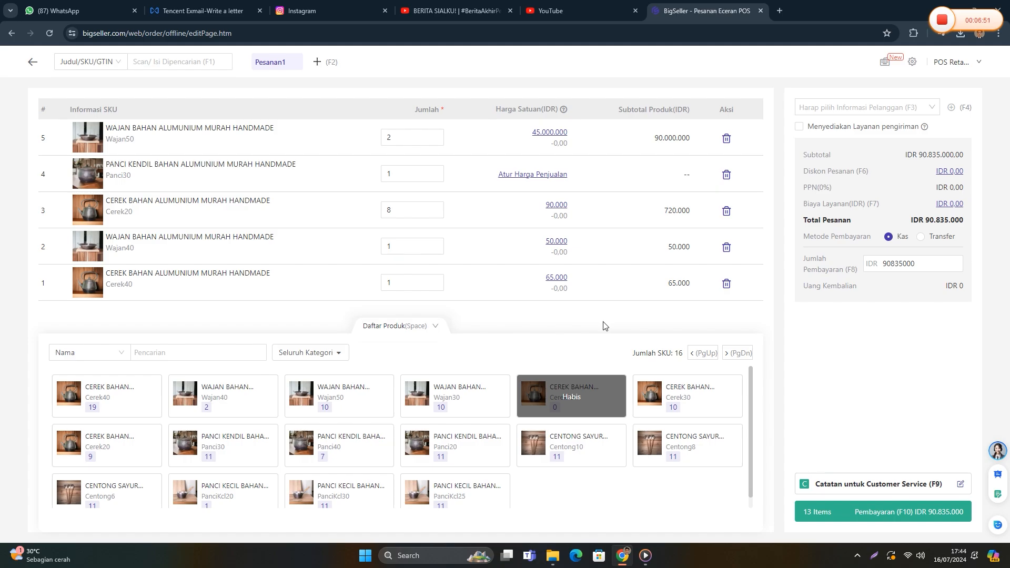
- Examine the quick key for selecting customer information
left_click(883, 62)
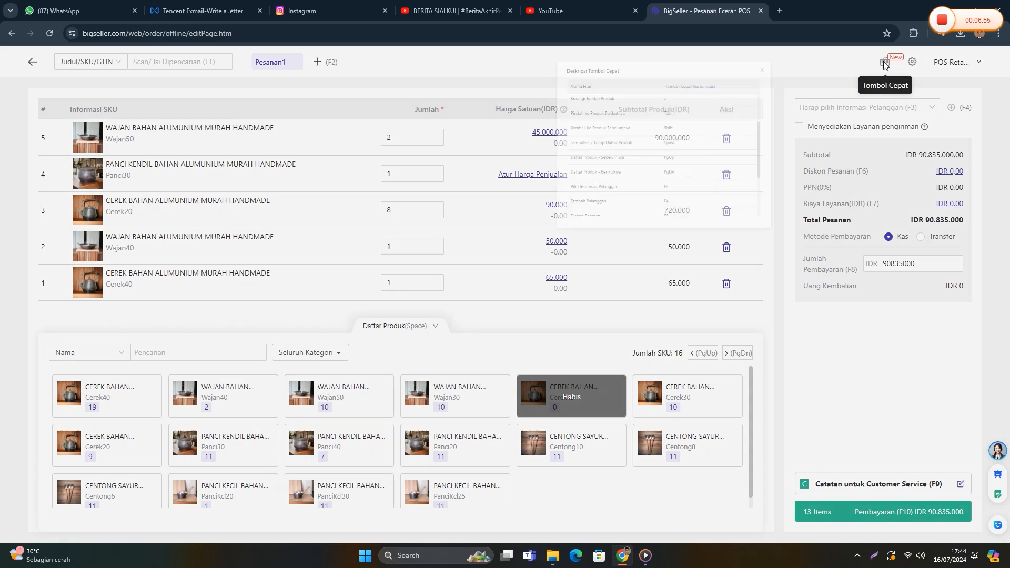
scroll(639, 192, "down", 2)
scroll(362, 273, "down", 2)
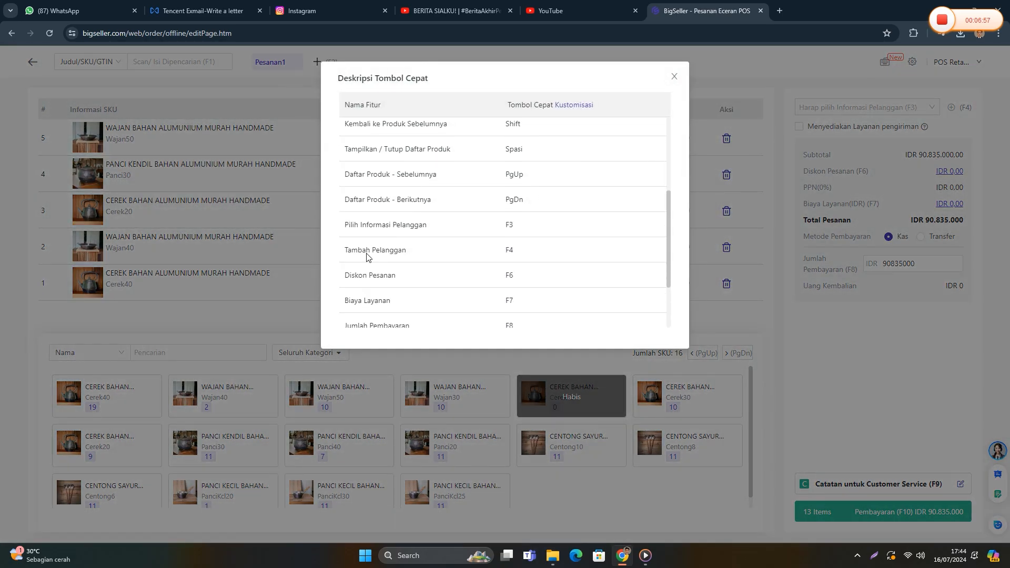
left_click_drag(345, 172, 426, 171)
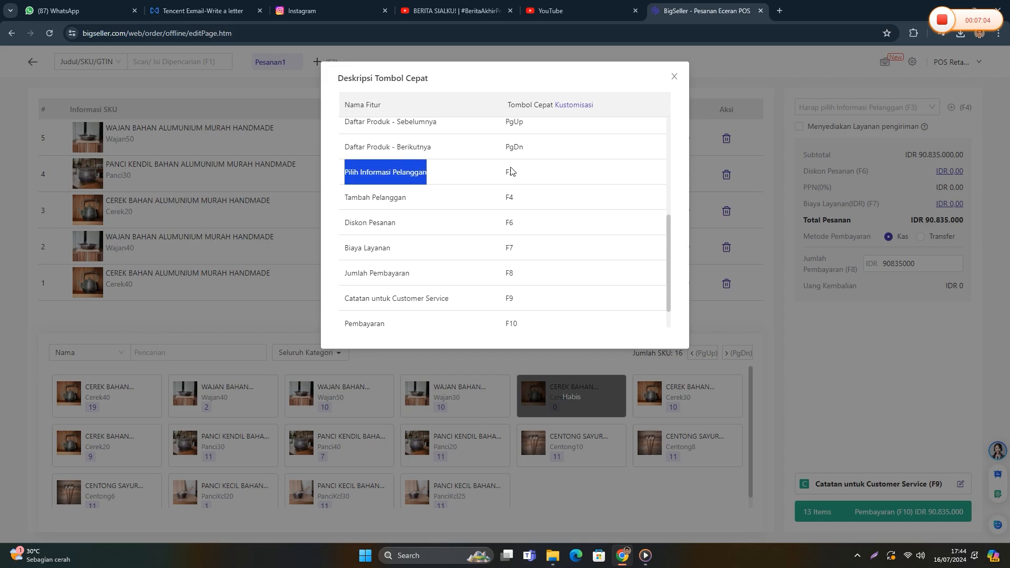
double_click(508, 172)
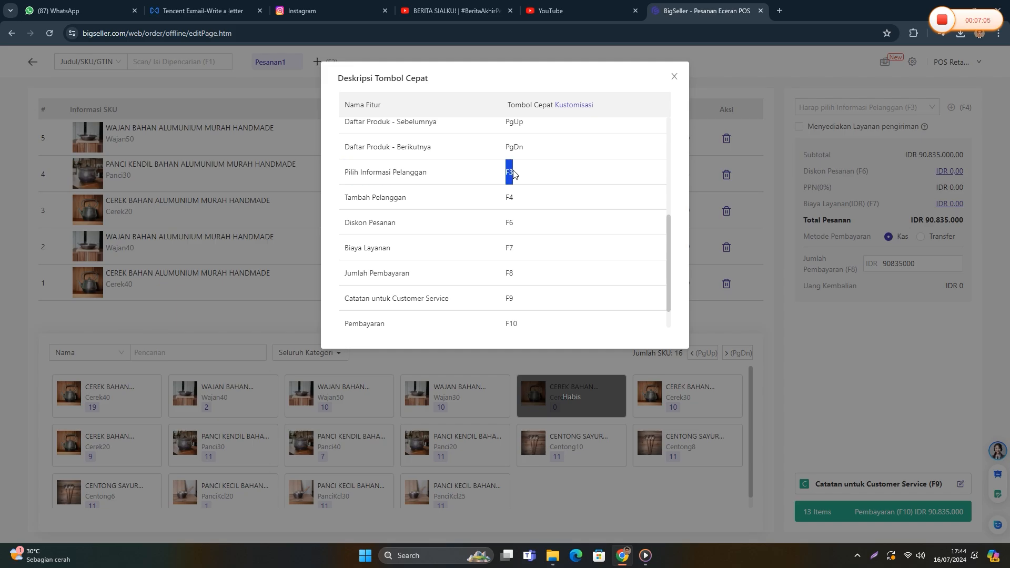
left_click(675, 77)
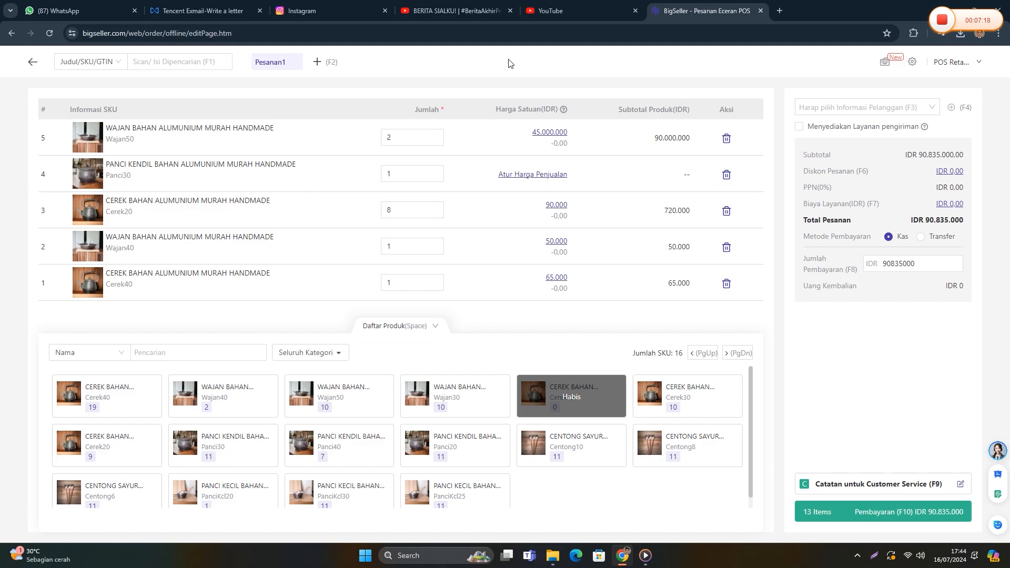
- Open the customer selection for the order, select the first listed customer and cancel the selection
key("F3")
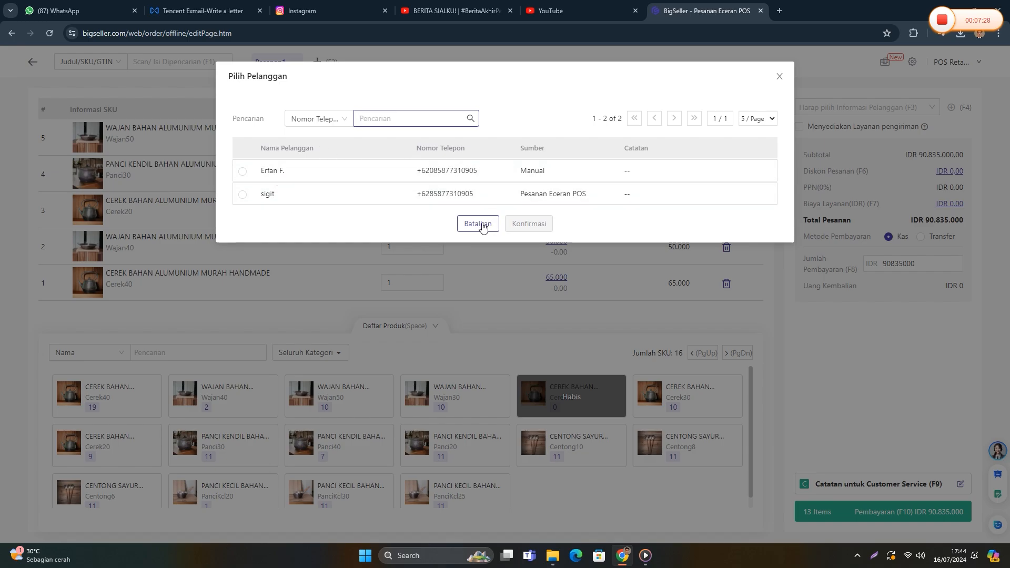
left_click(306, 173)
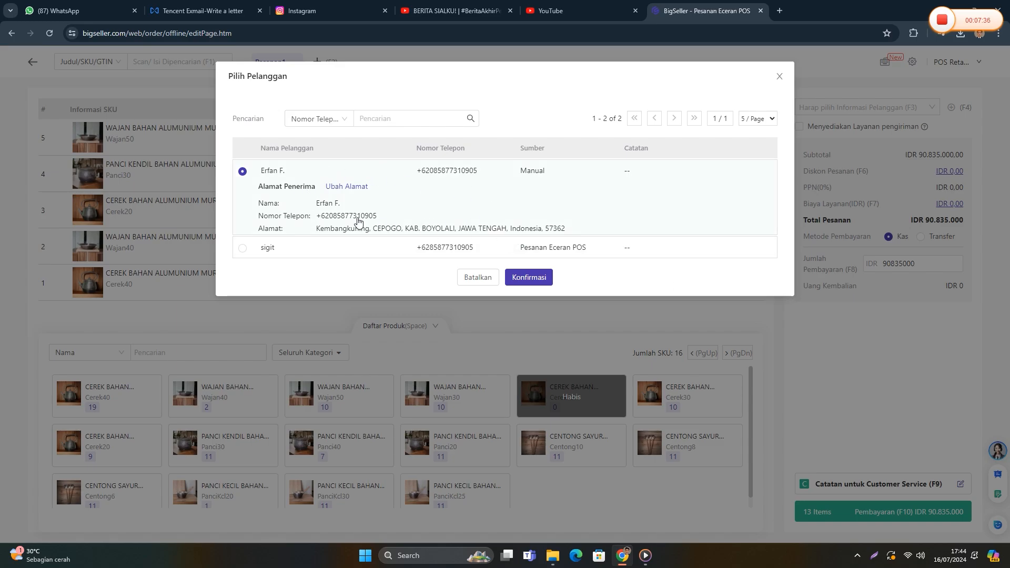
left_click(465, 278)
- Examine the quick key for adding a customer, and open and cancel the empty new-customer form
left_click(885, 62)
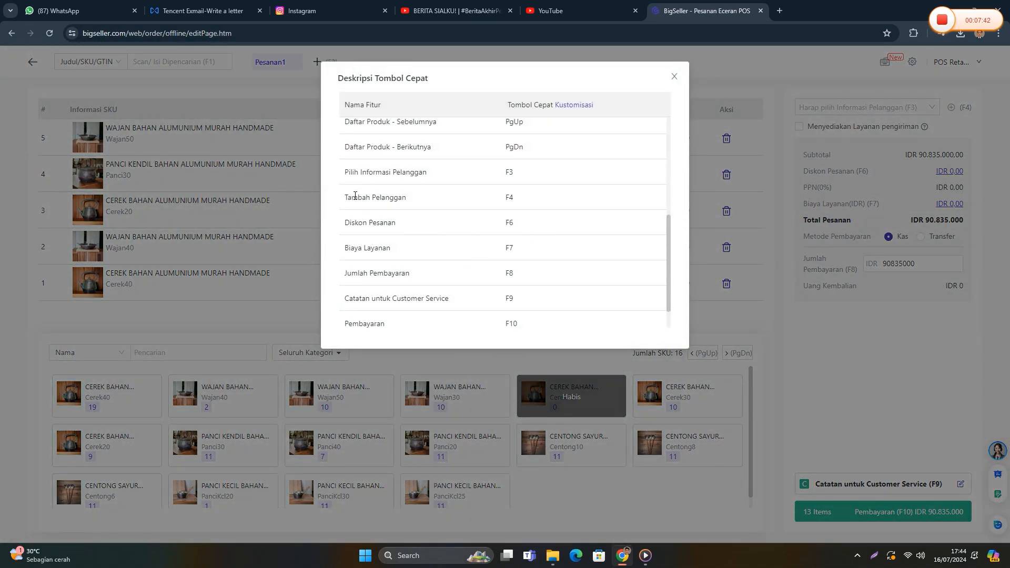
left_click_drag(352, 197, 398, 198)
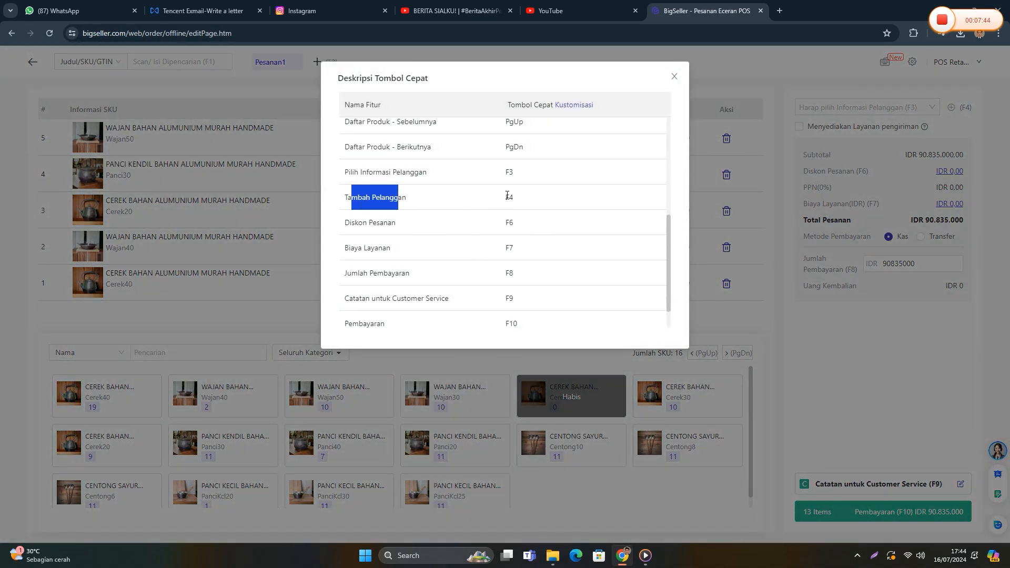
left_click_drag(506, 196, 516, 198)
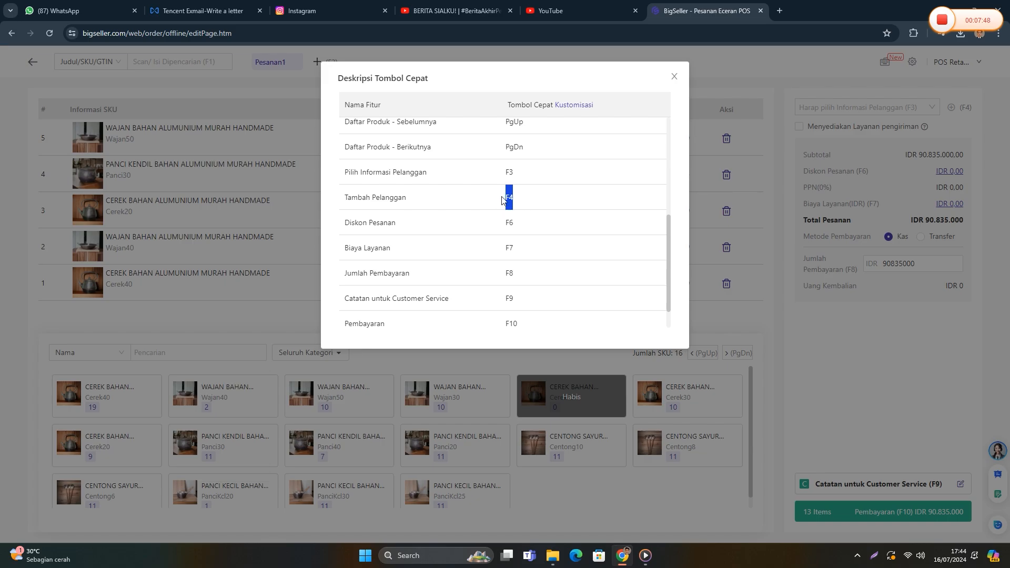
left_click(518, 194)
left_click(679, 77)
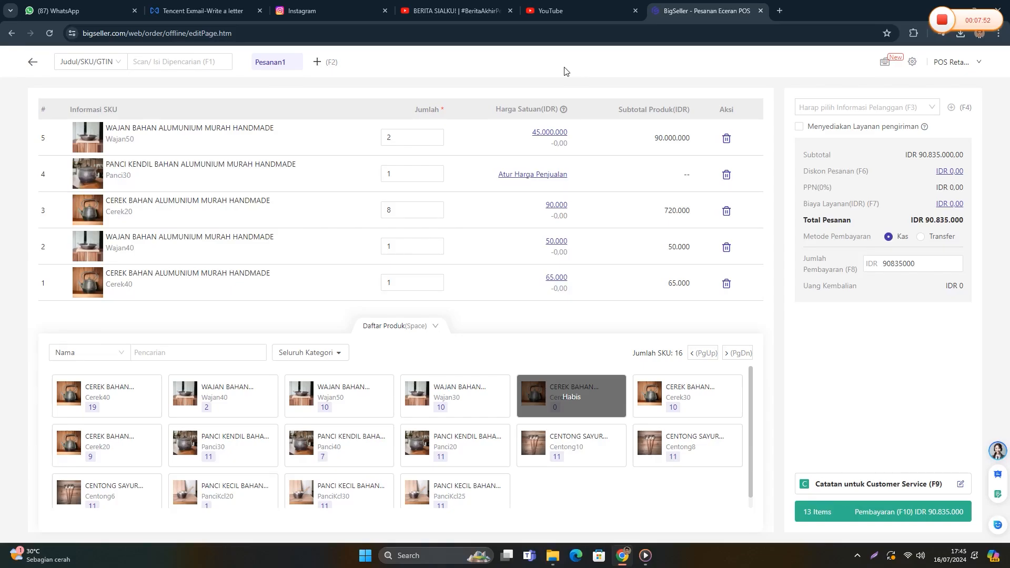
key("F4")
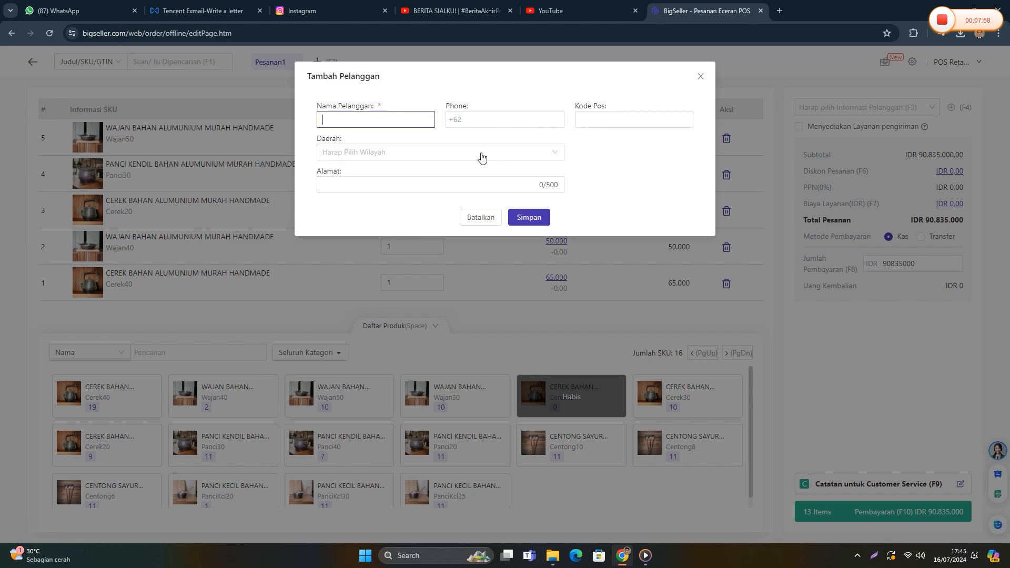
left_click(481, 218)
- Examine the quick key for the order discount
left_click(886, 63)
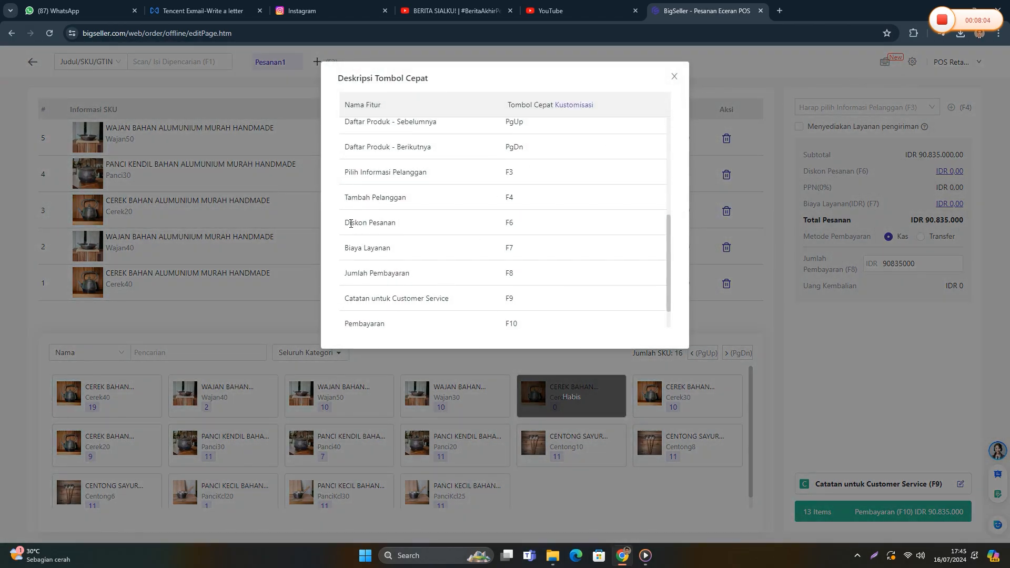
left_click_drag(351, 220, 397, 222)
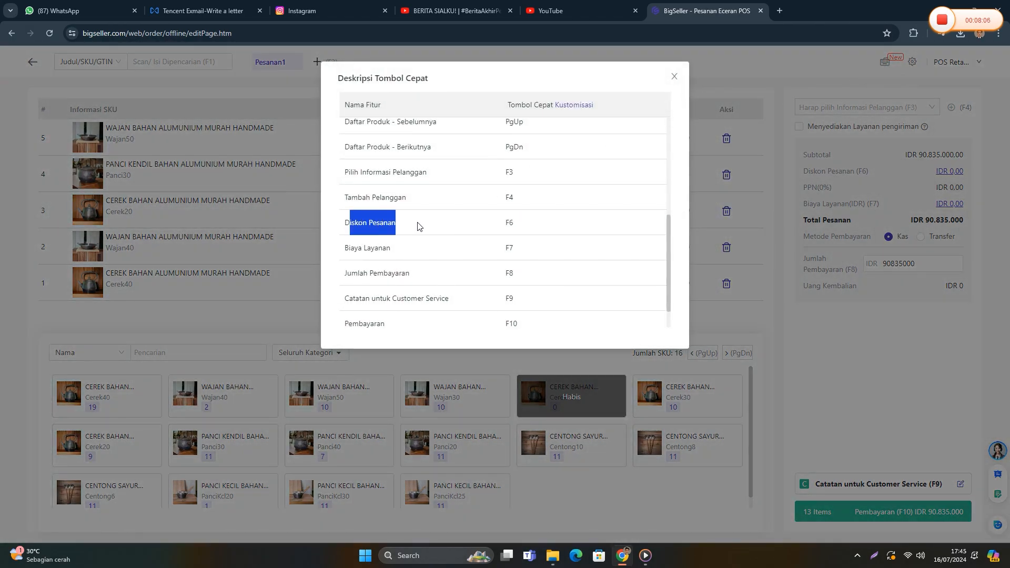
key("F6")
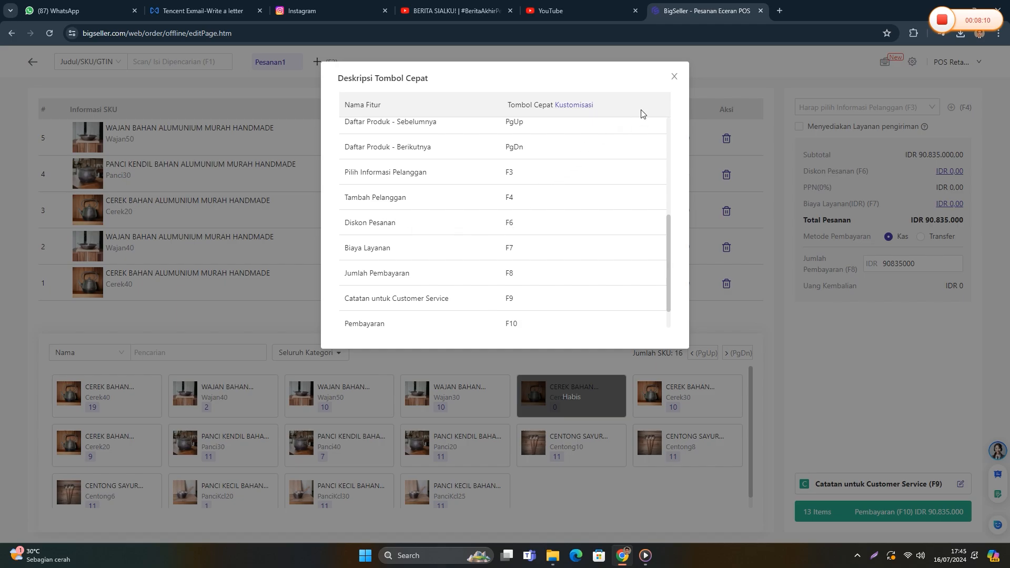
left_click(674, 77)
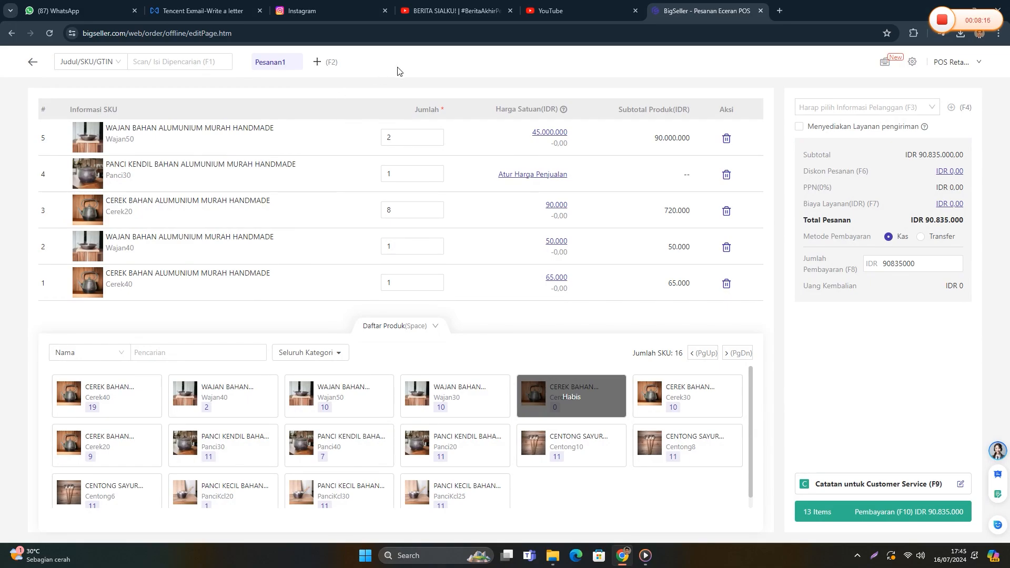
- Set the order discount to a nominal value of IDR 45000 and save it
key("F6")
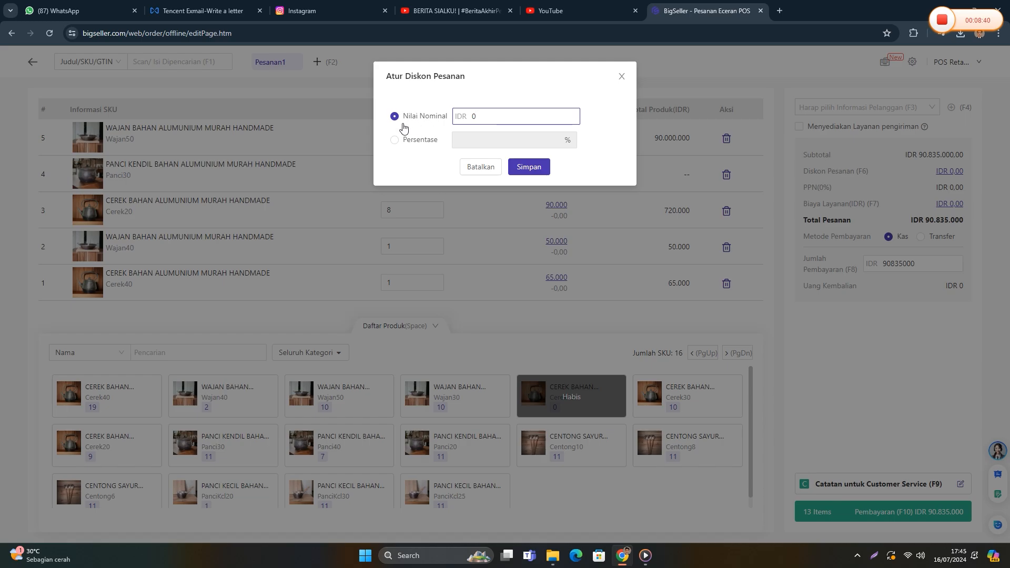
left_click(394, 141)
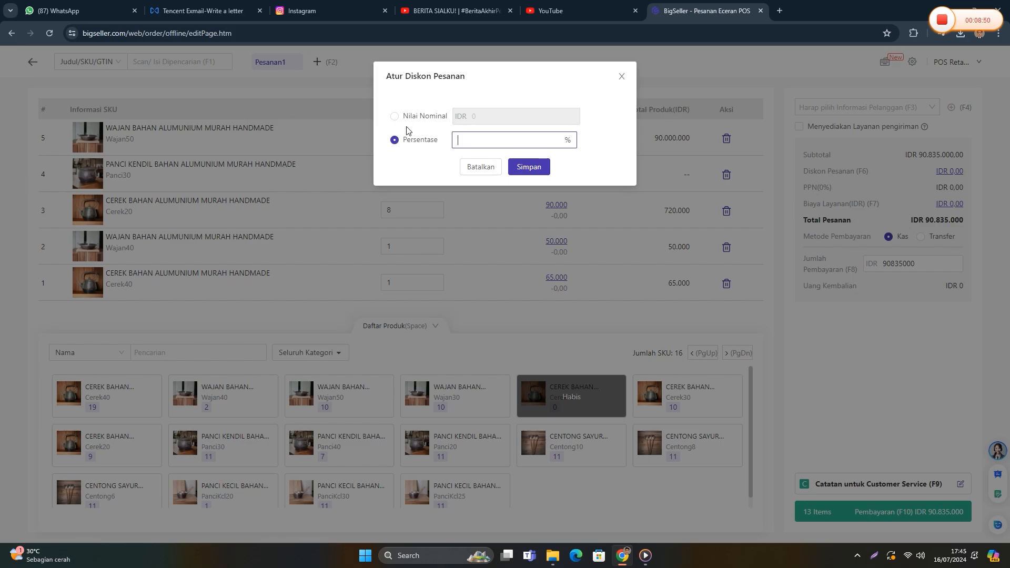
left_click(406, 117)
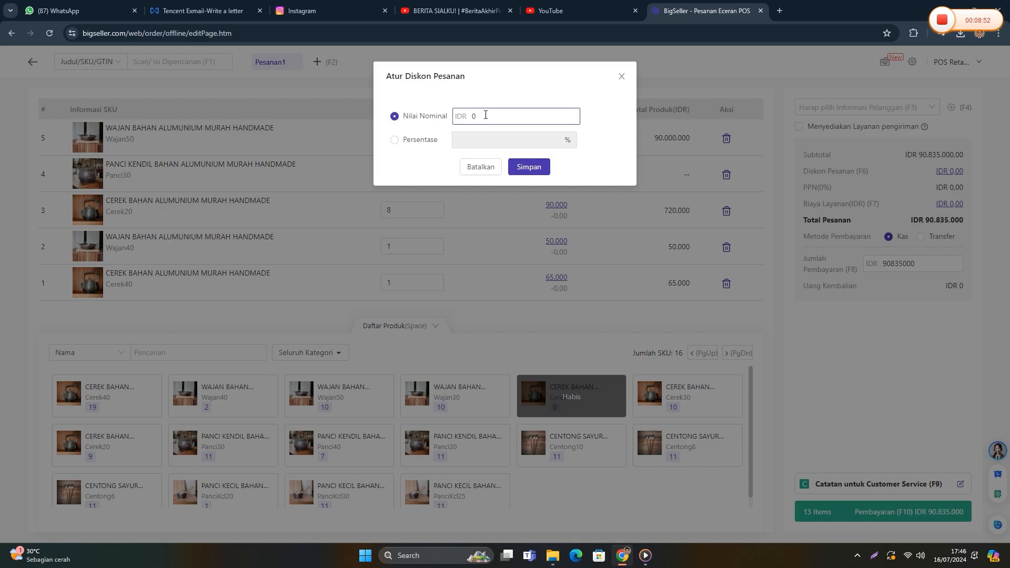
type("45000")
left_click(538, 167)
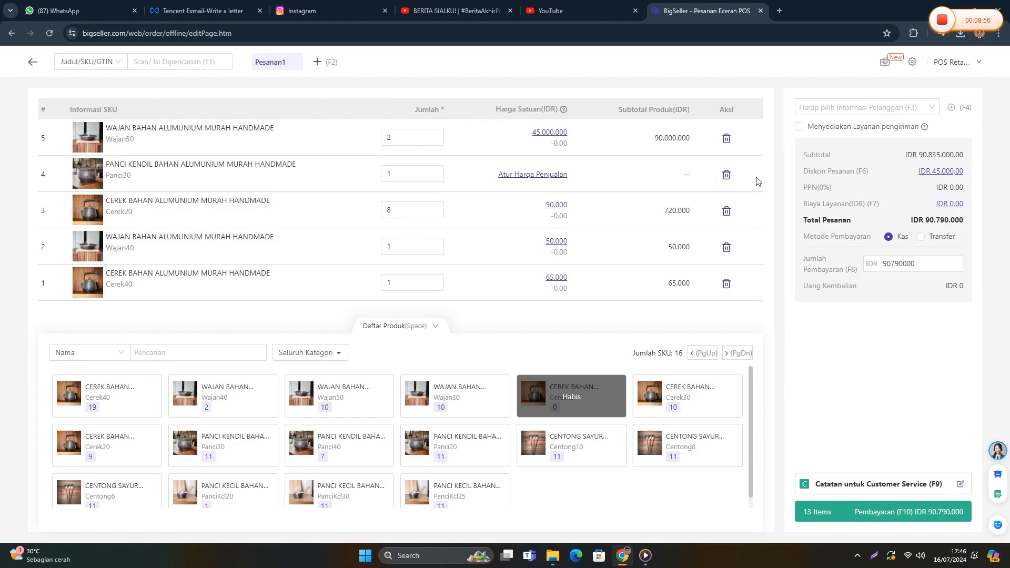
- Examine the quick key for the service fee (Biaya Layanan) in the quick key description
left_click_drag(809, 171, 865, 171)
left_click(851, 171)
left_click(885, 62)
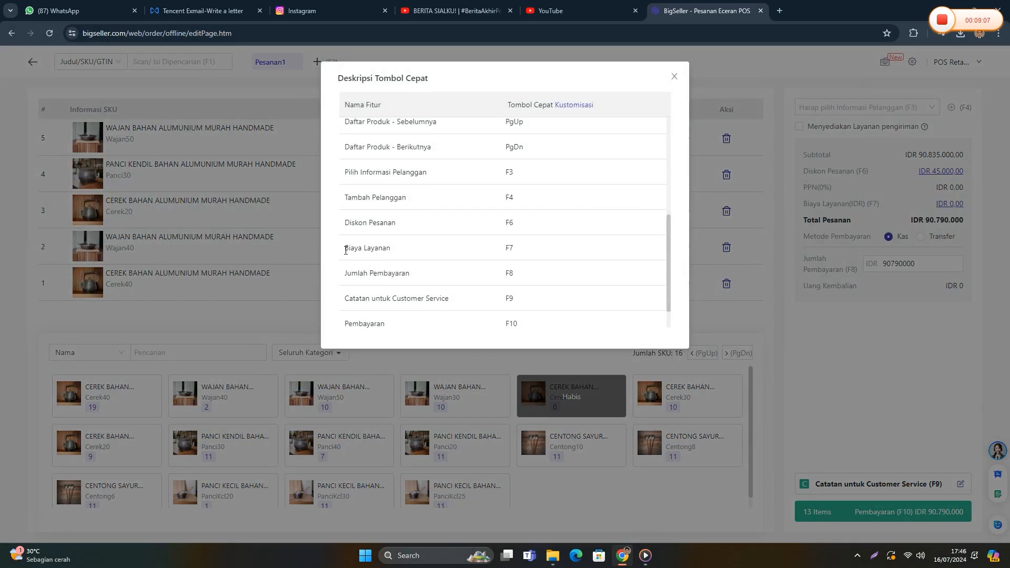
left_click_drag(346, 248, 399, 251)
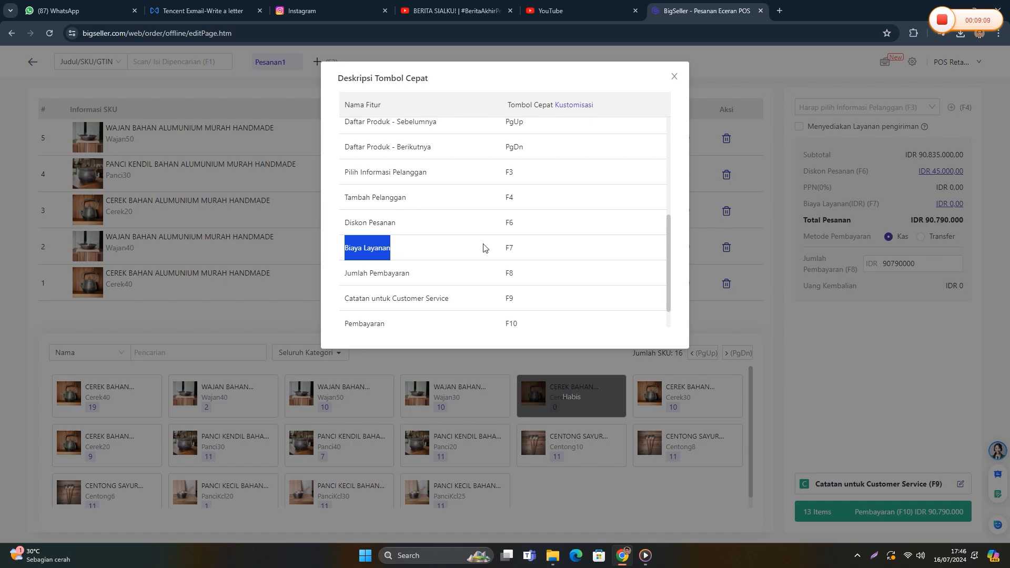
left_click(510, 247)
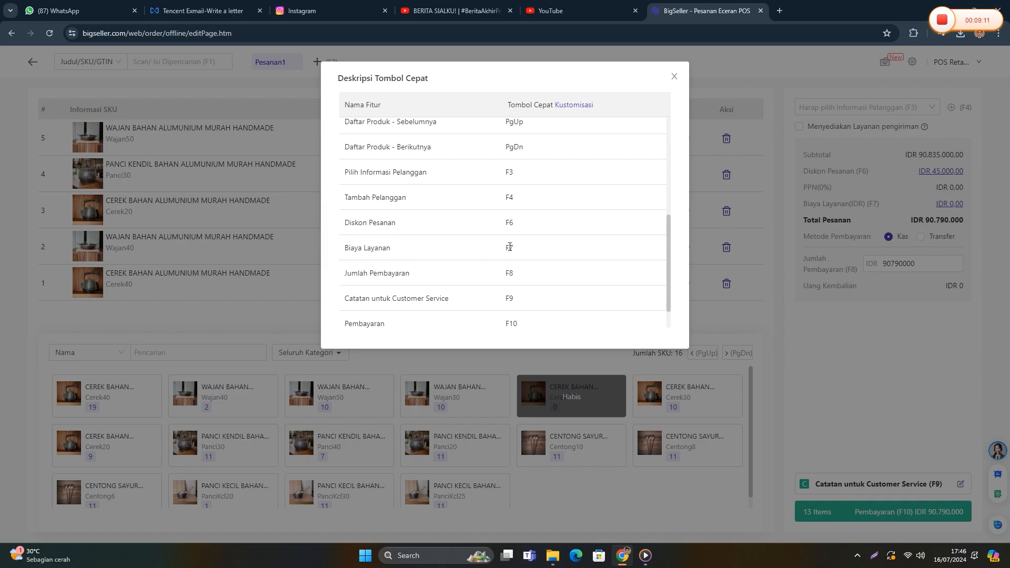
left_click(675, 77)
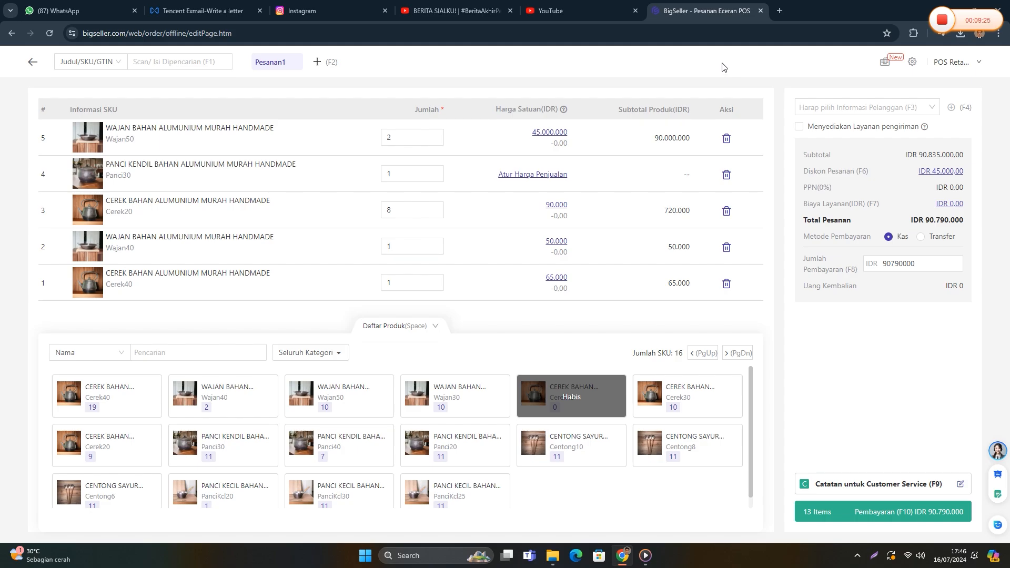
- Set the order's service fee to a nominal value of IDR 50000, confirm it and check the fee in the order summary
key("F7")
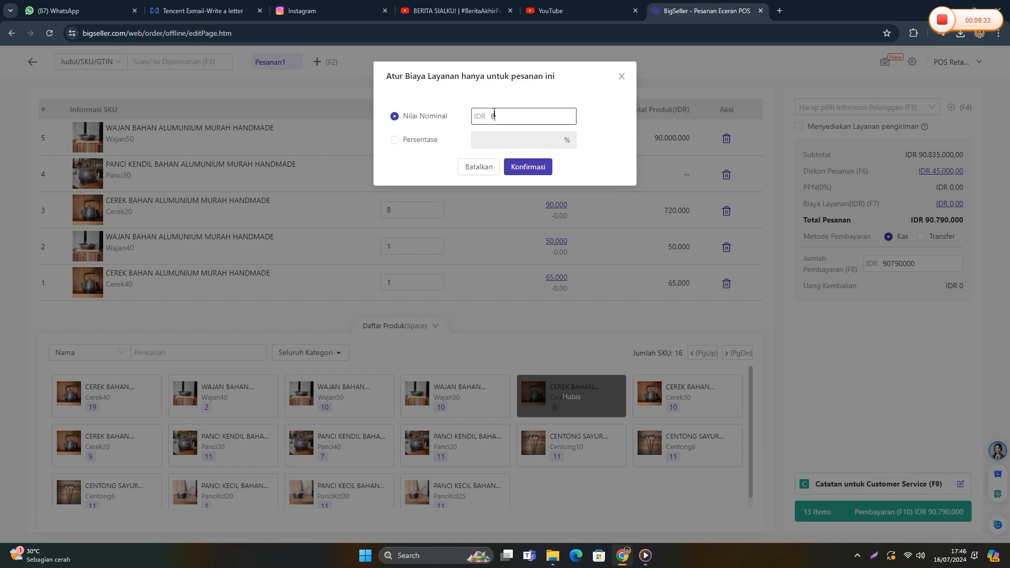
left_click(413, 140)
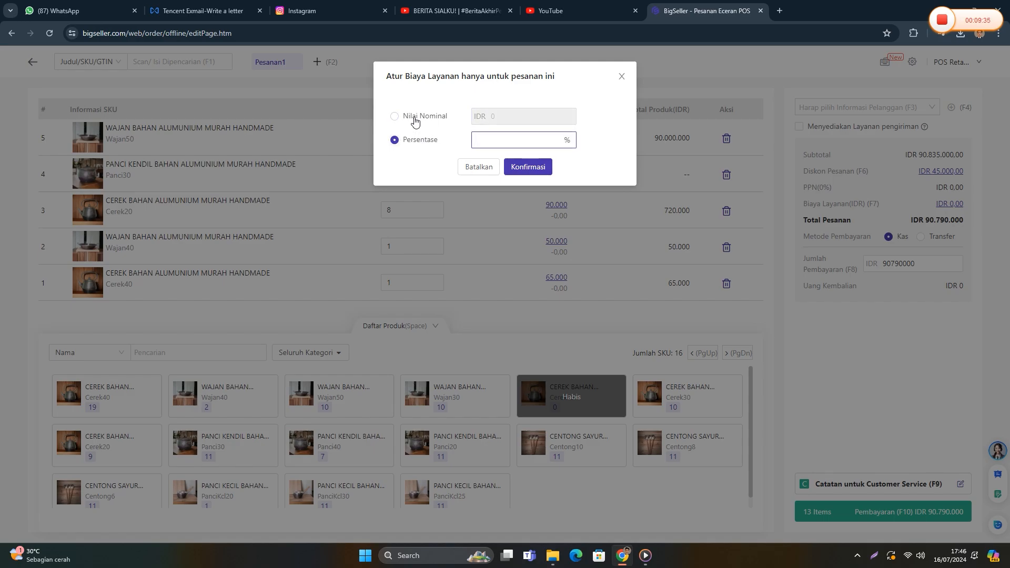
left_click(415, 118)
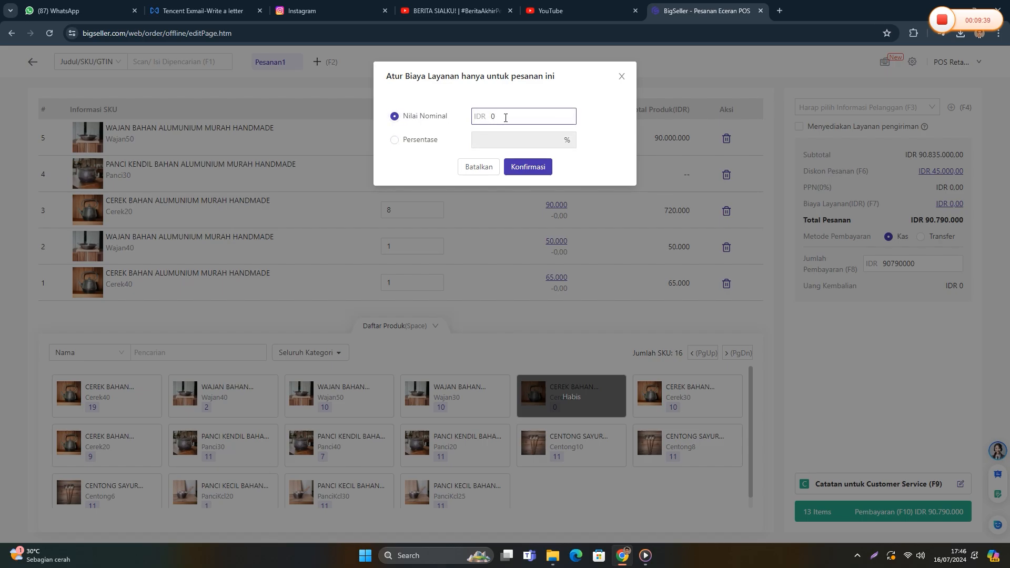
left_click_drag(505, 118, 486, 119)
type("50.000")
left_click(529, 169)
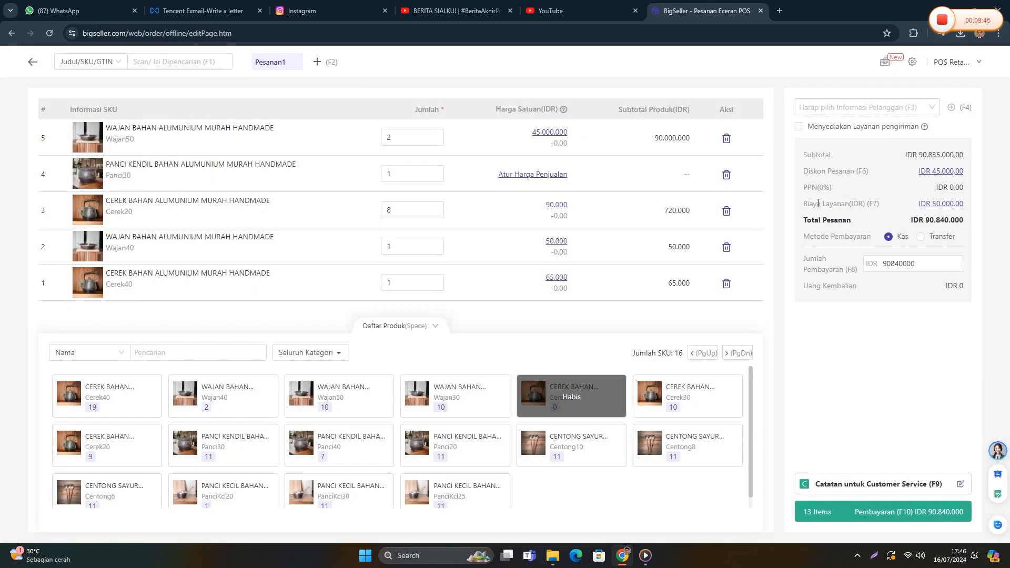
left_click_drag(818, 203, 868, 204)
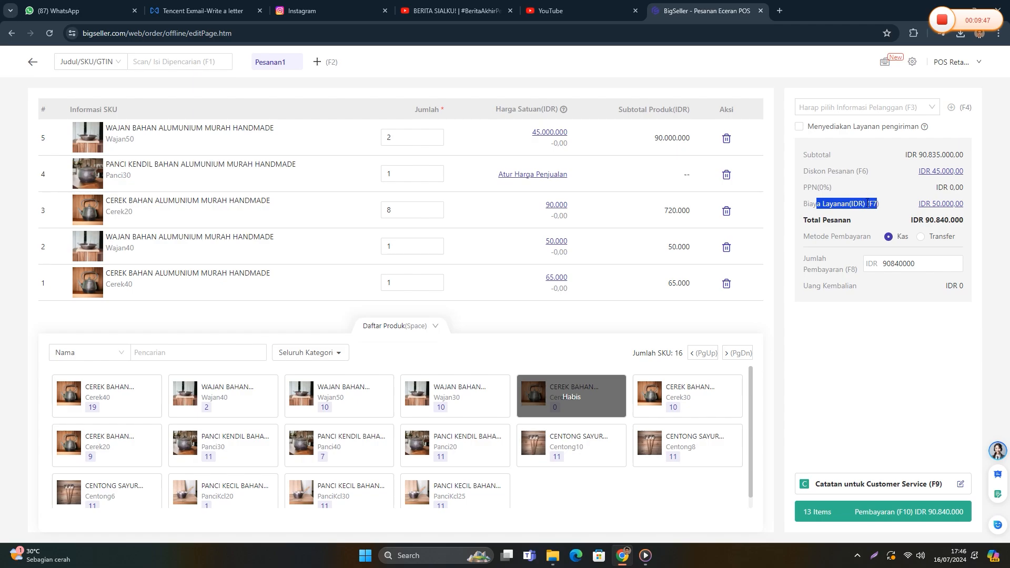
left_click(873, 166)
- Examine the quick key for the payment amount (Jumlah Pembayaran) and find that field in the order summary
left_click(884, 61)
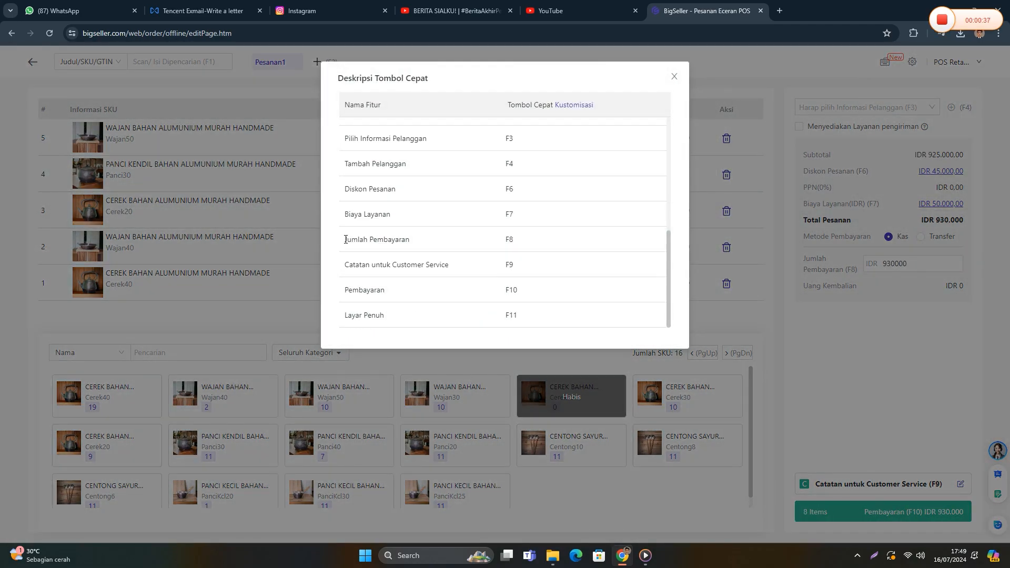
left_click_drag(345, 239, 414, 238)
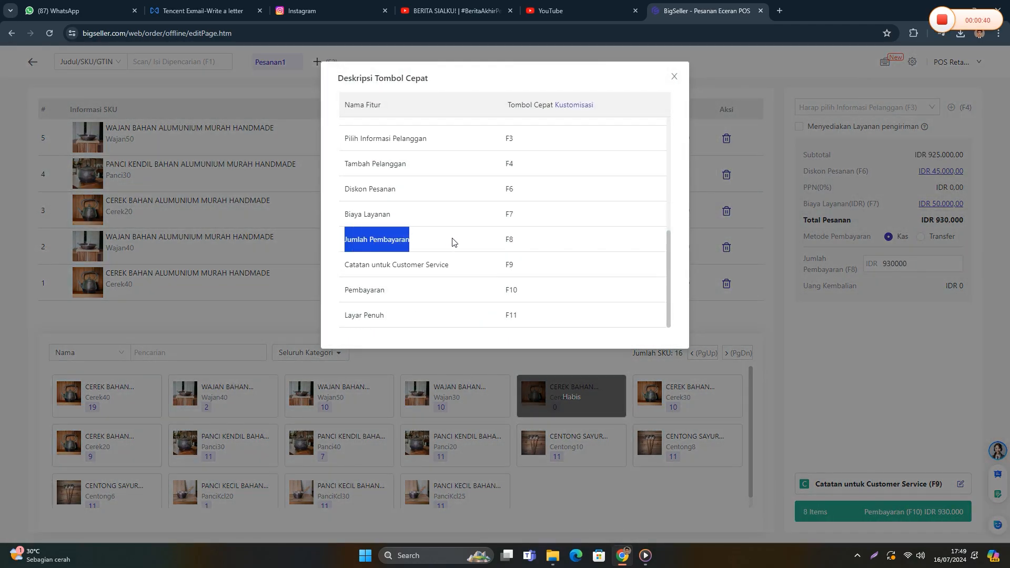
left_click_drag(506, 240, 518, 241)
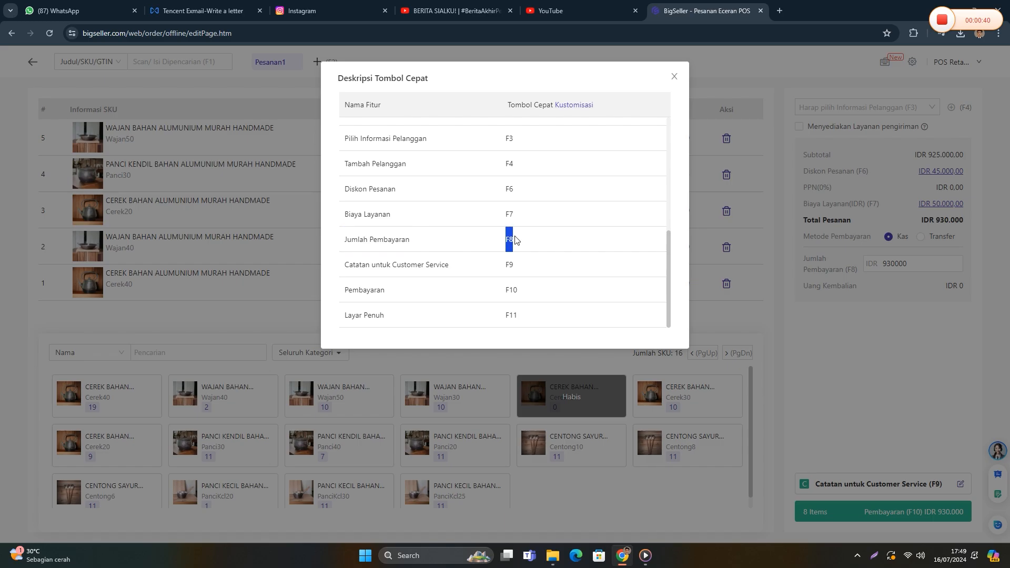
left_click(675, 78)
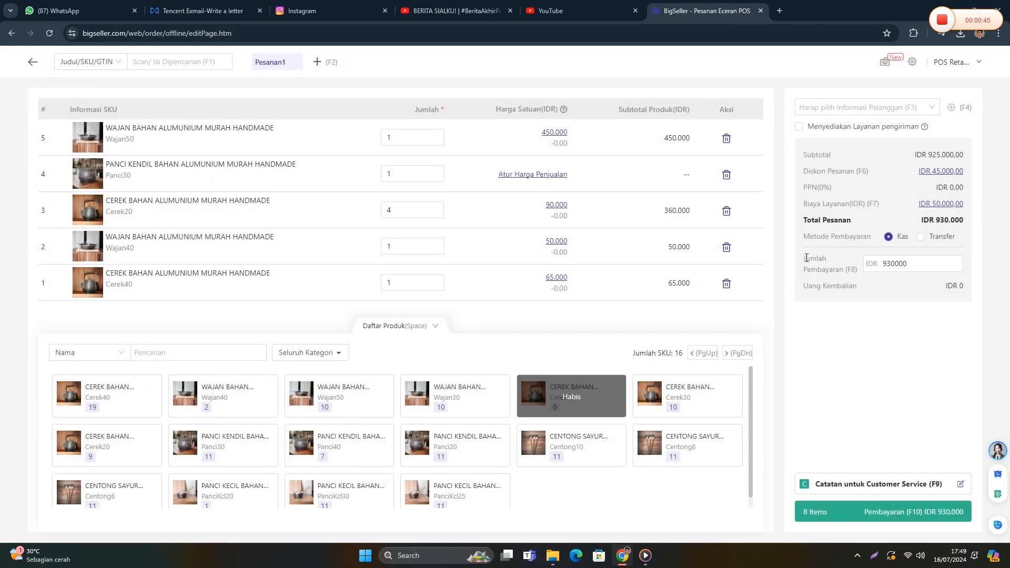
left_click_drag(807, 258, 826, 270)
left_click(831, 267)
- Set the order's payment amount to IDR 1000000
key("F8")
key("BackSpace")
key("BackSpace")
key("BackSpace")
key("BackSpace")
key("BackSpace")
key("BackSpace")
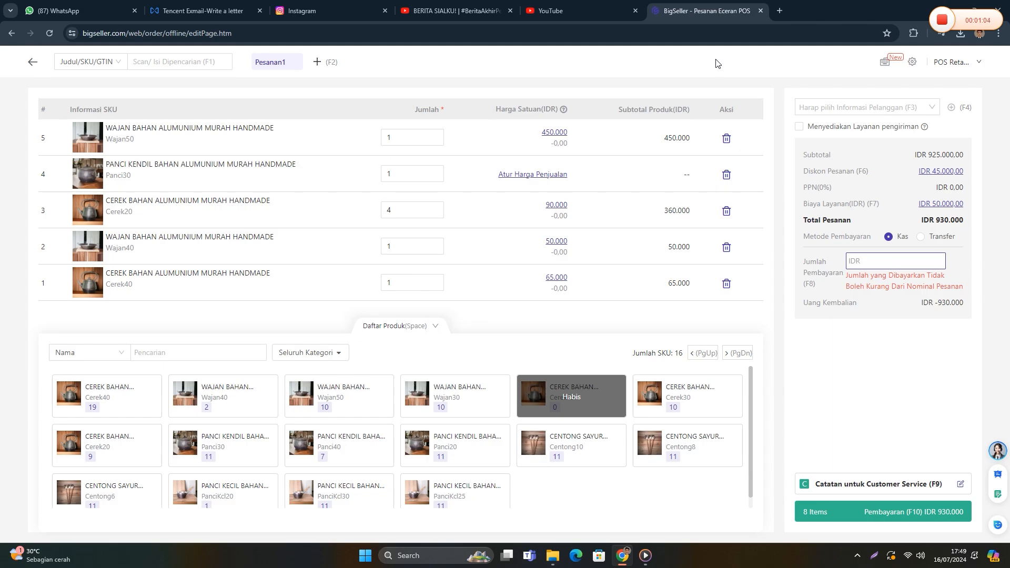
type("1000000")
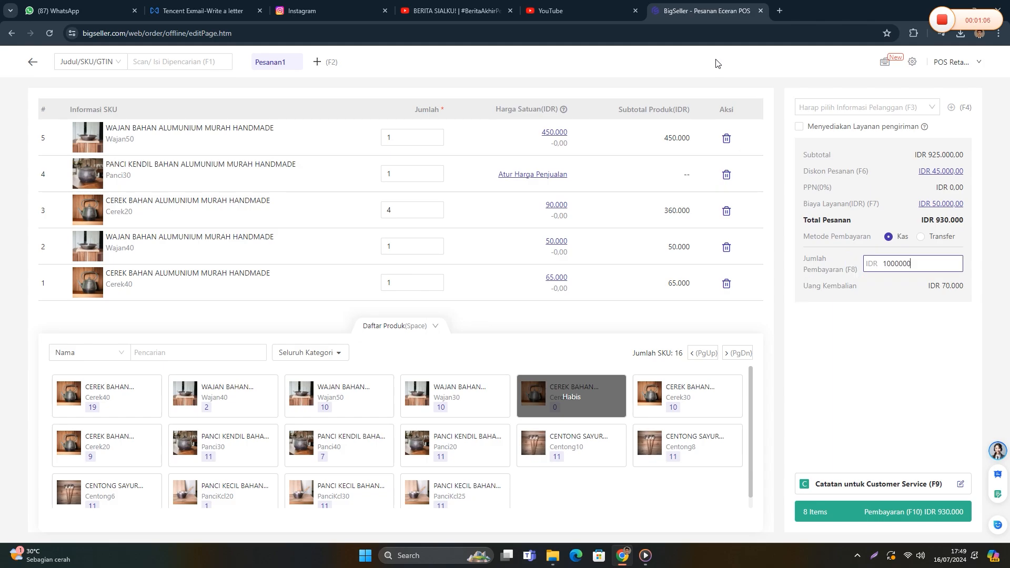
- Check the quick key for the customer service note and enter the note "PEmbelian alat kantor" on the order
left_click(885, 62)
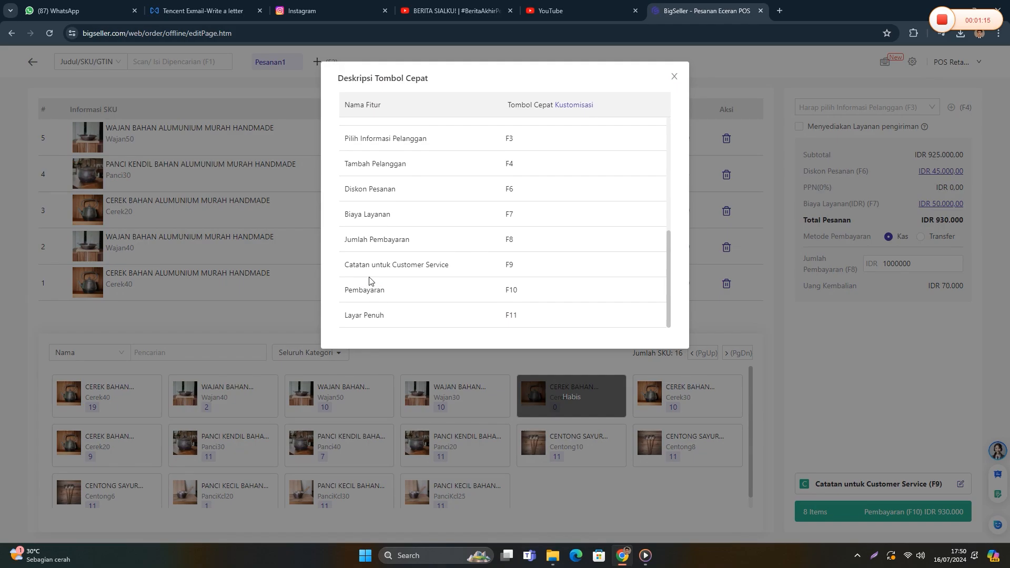
left_click_drag(362, 266, 450, 268)
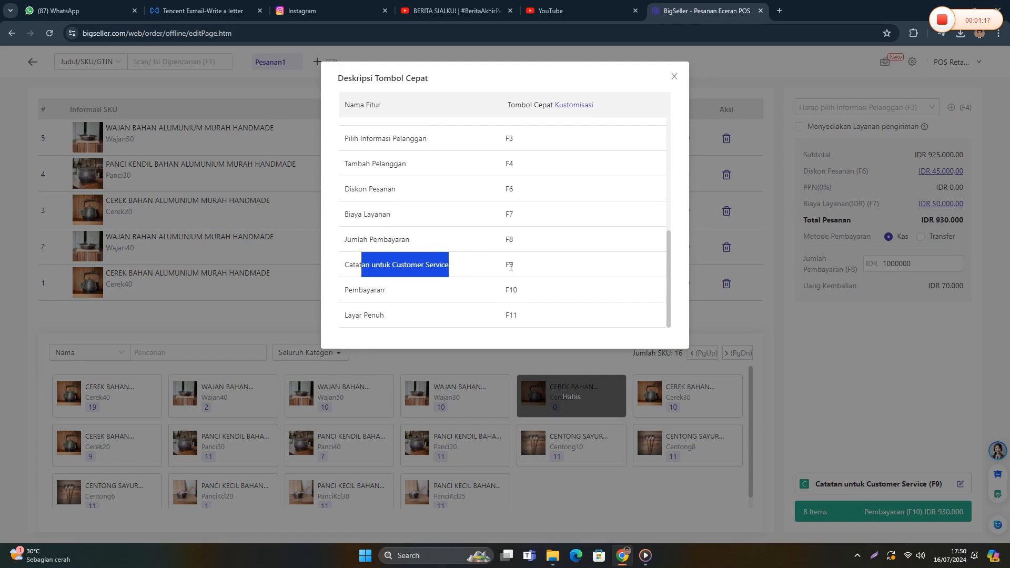
left_click(676, 76)
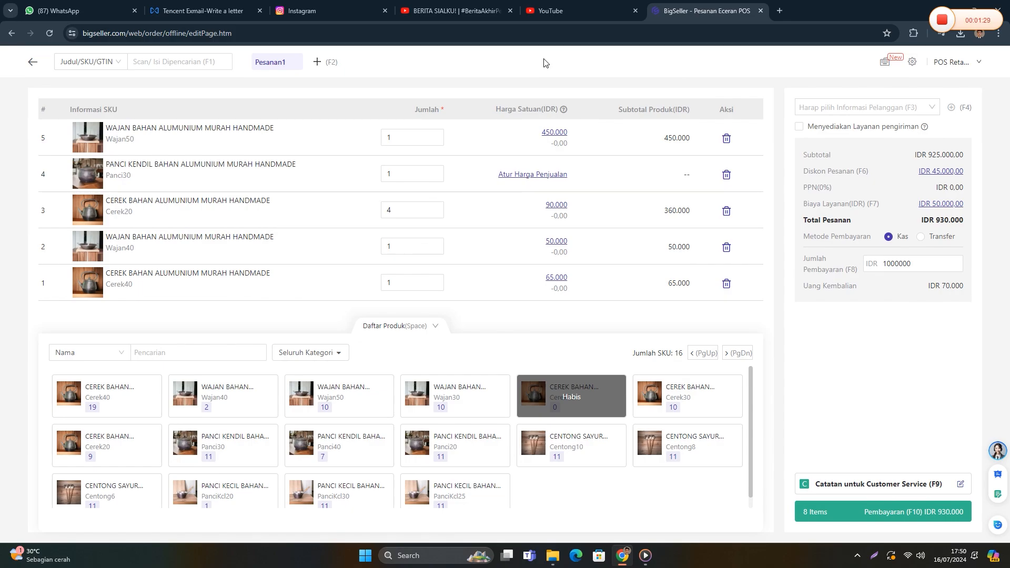
key("F9")
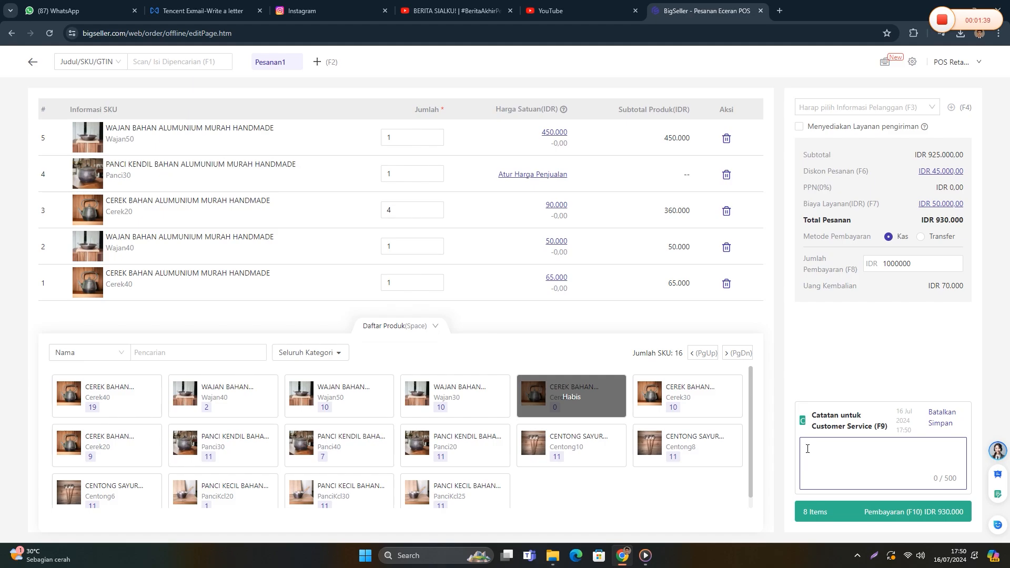
type("PEmbelian alat kantor")
- Examine the quick keys for payment and full screen, and switch the full-screen view on and off
left_click(883, 63)
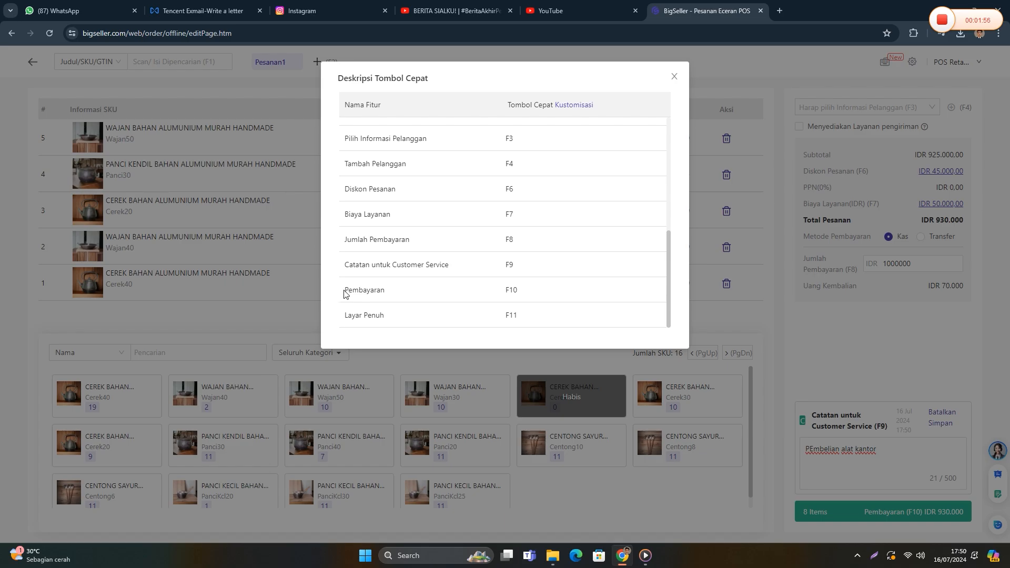
left_click_drag(346, 291, 390, 295)
left_click(398, 294)
left_click_drag(347, 316, 385, 319)
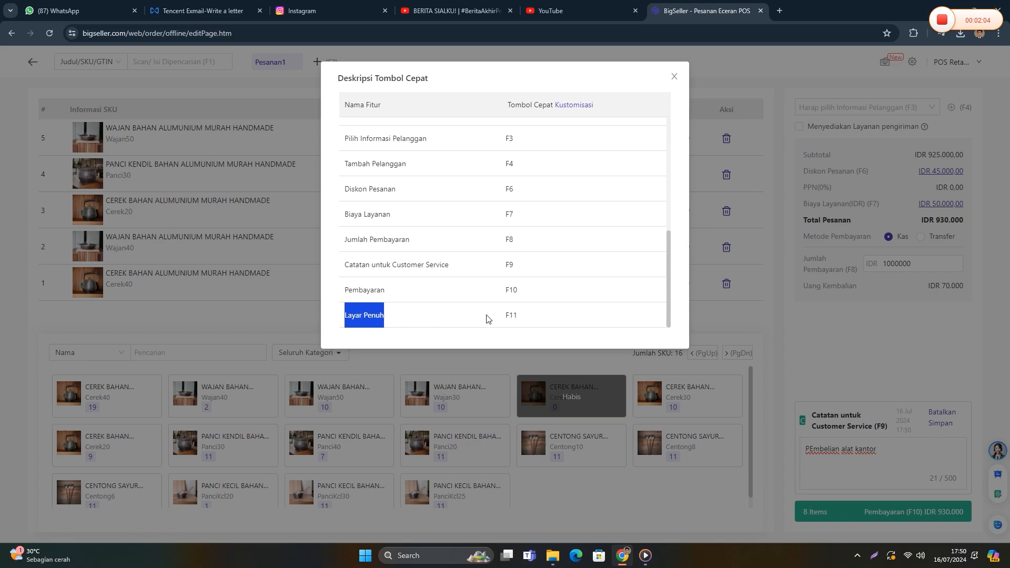
left_click_drag(515, 315, 506, 316)
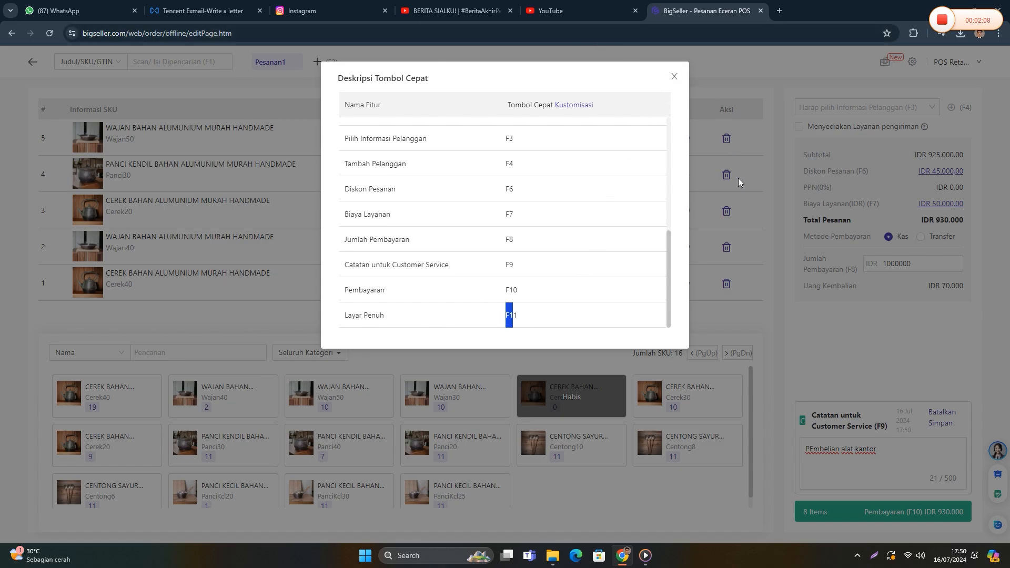
left_click(675, 77)
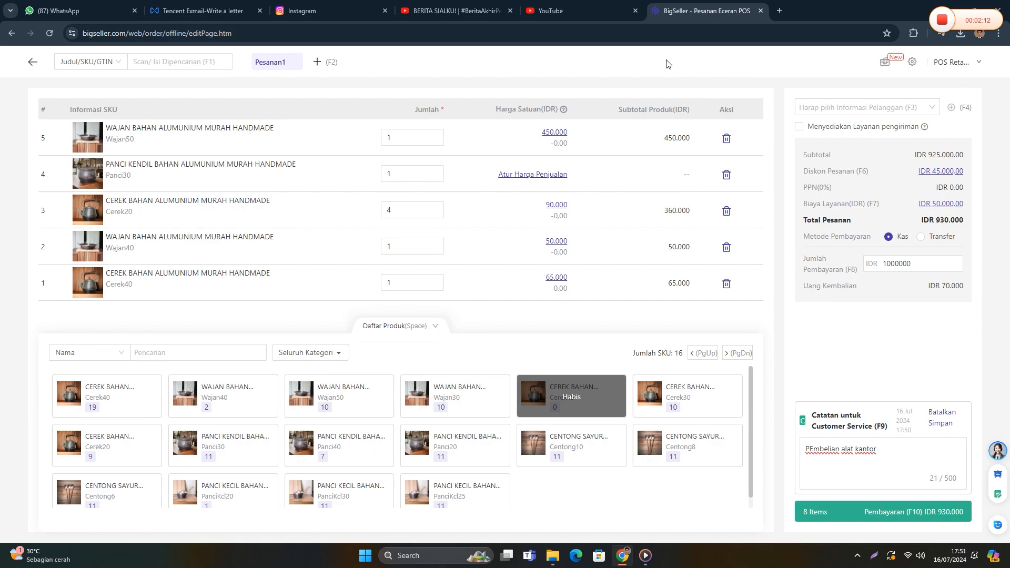
key("F11")
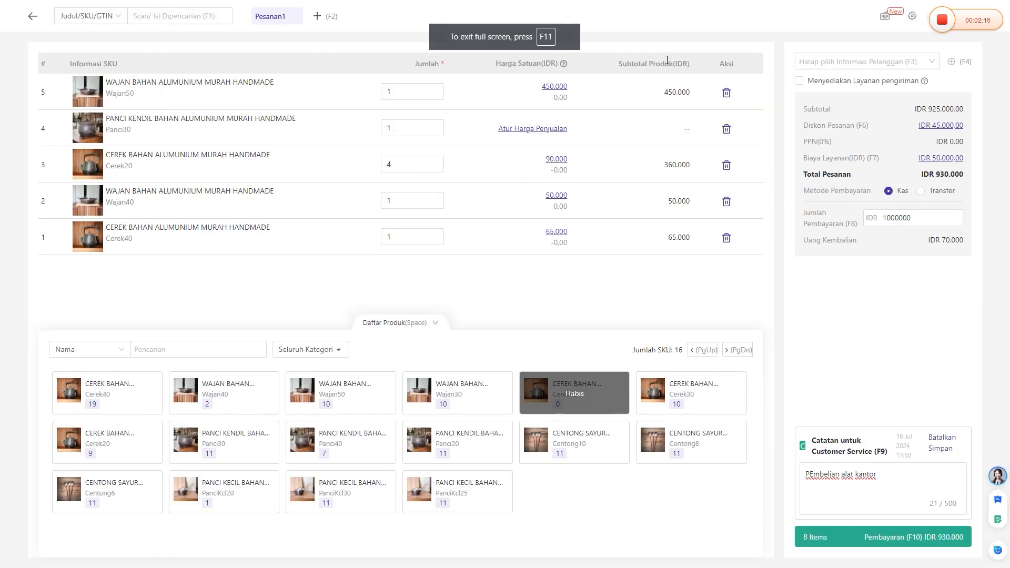
key("F11")
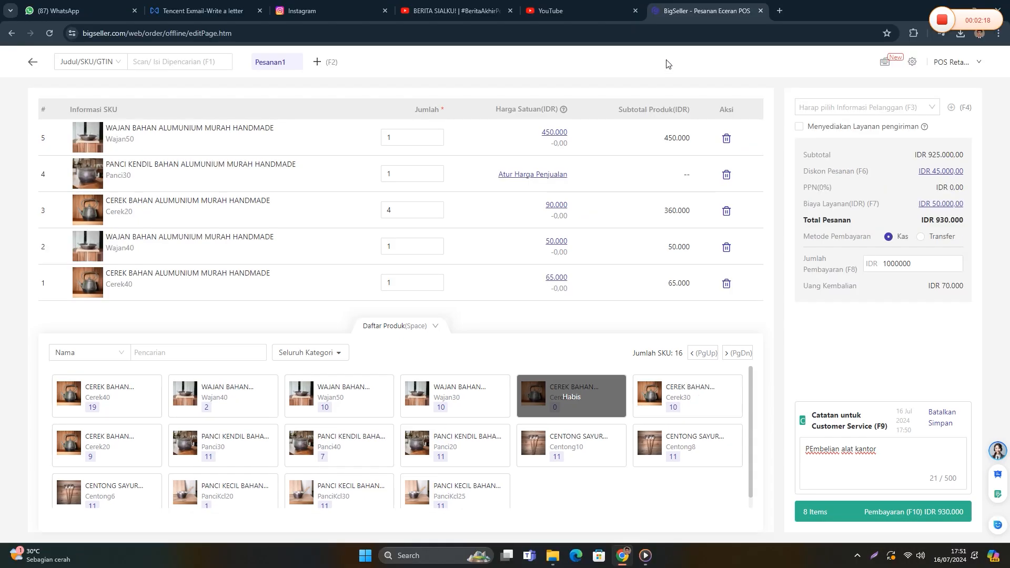
- Examine the quick key for payment (Pembayaran) and review the customer service note on the order
left_click(883, 61)
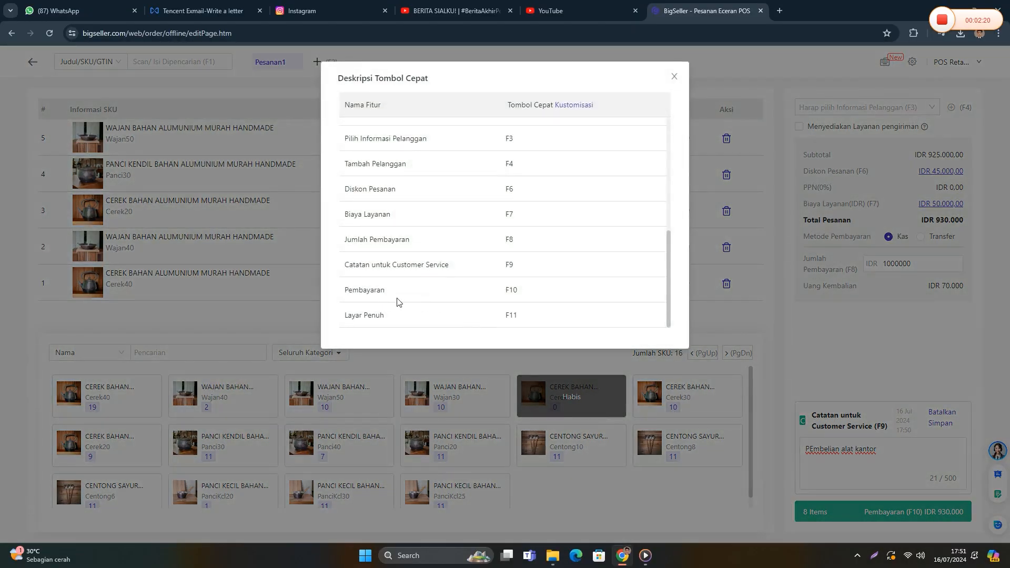
left_click_drag(509, 289, 517, 289)
left_click(675, 77)
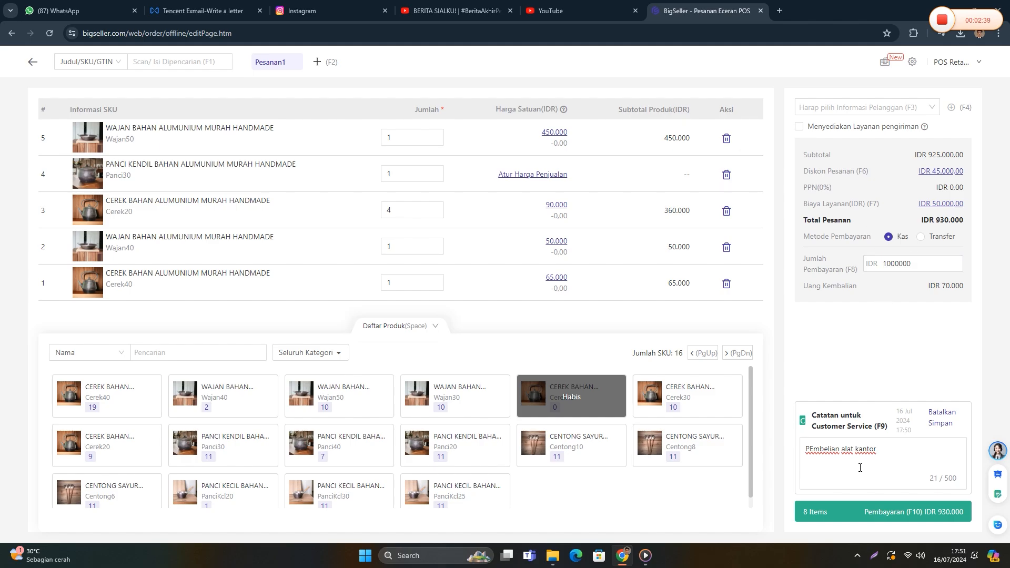
left_click_drag(845, 450, 882, 455)
left_click(871, 379)
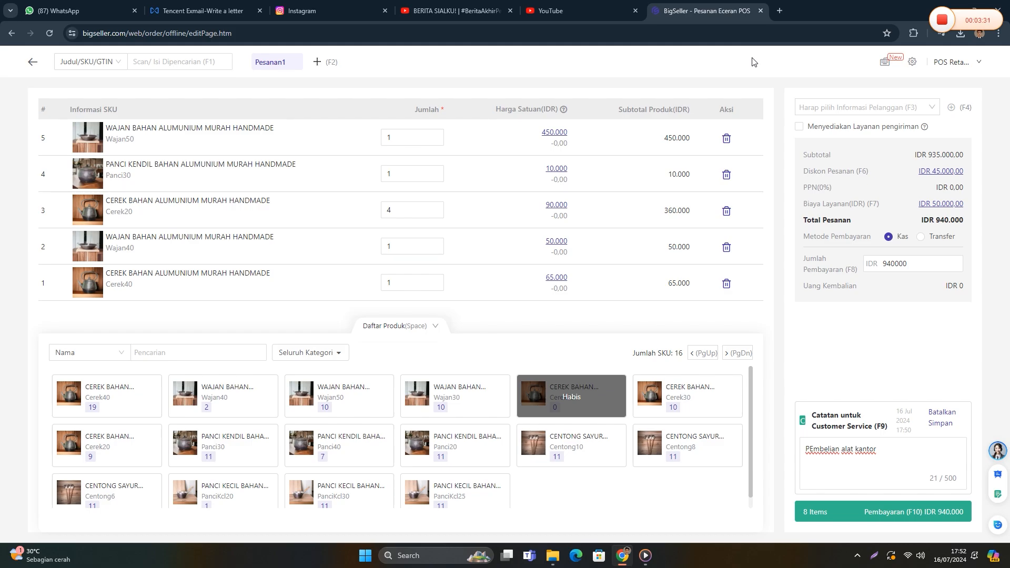
- Process the order's cash payment and examine the cashier and product details in the receipt's print preview
key("F10")
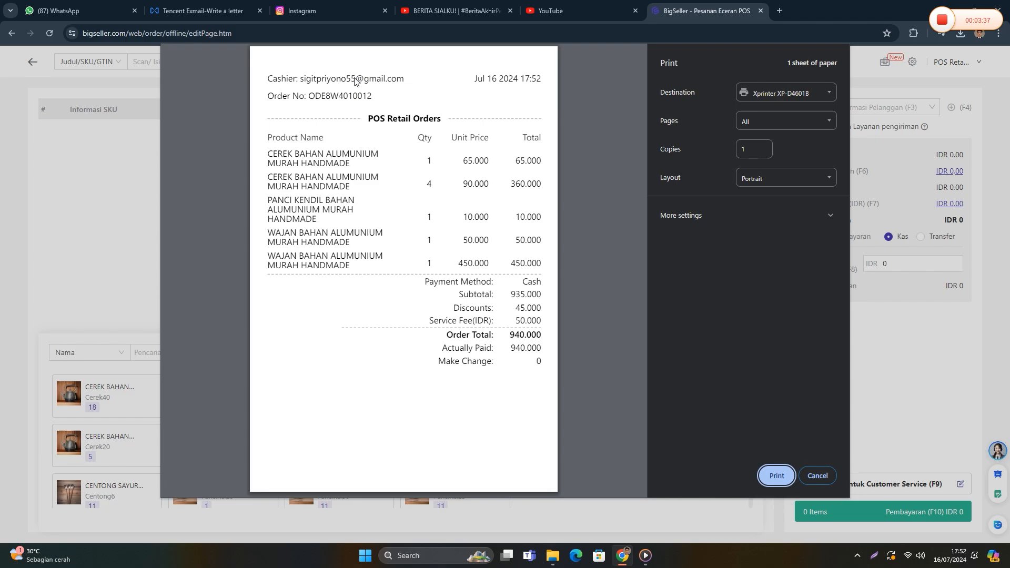
left_click_drag(269, 79, 377, 79)
left_click(321, 158)
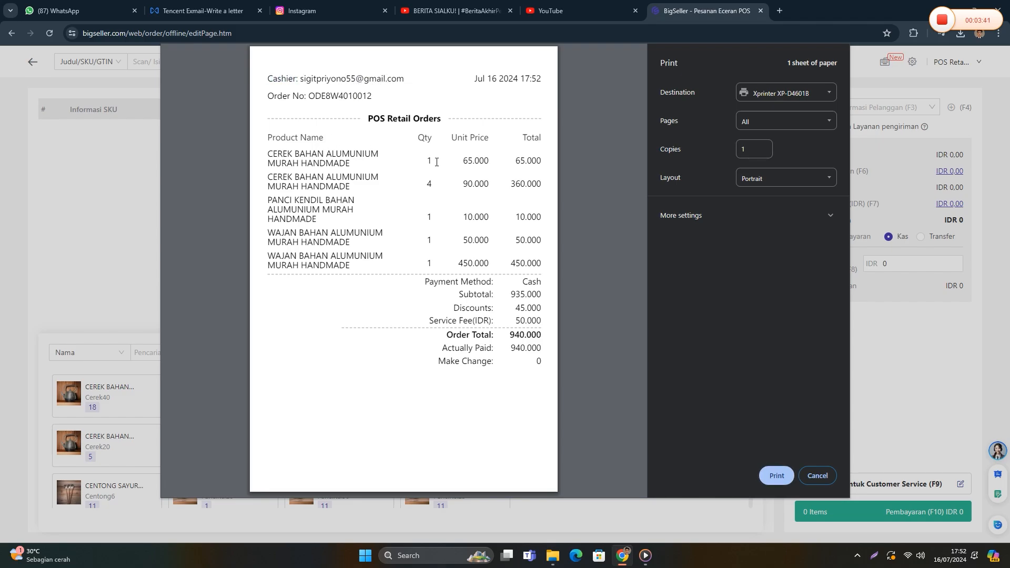